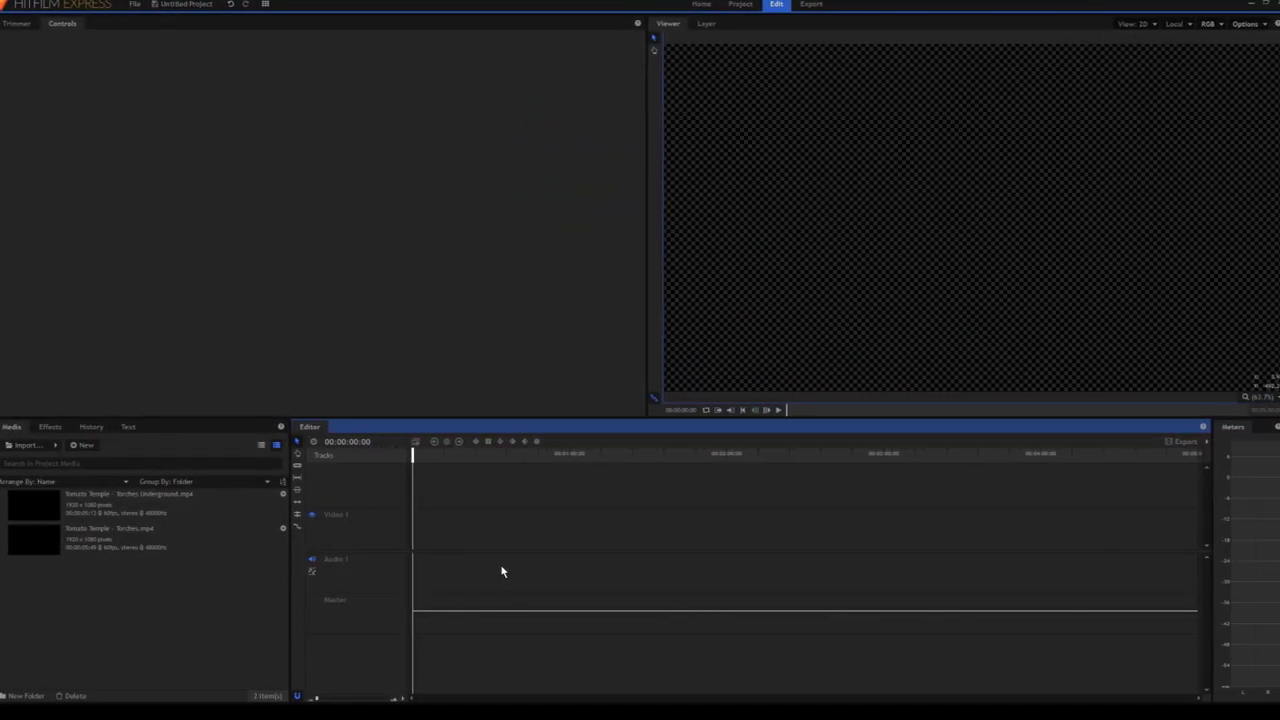
Create a new composite shot with the default settings
left_click(78, 453)
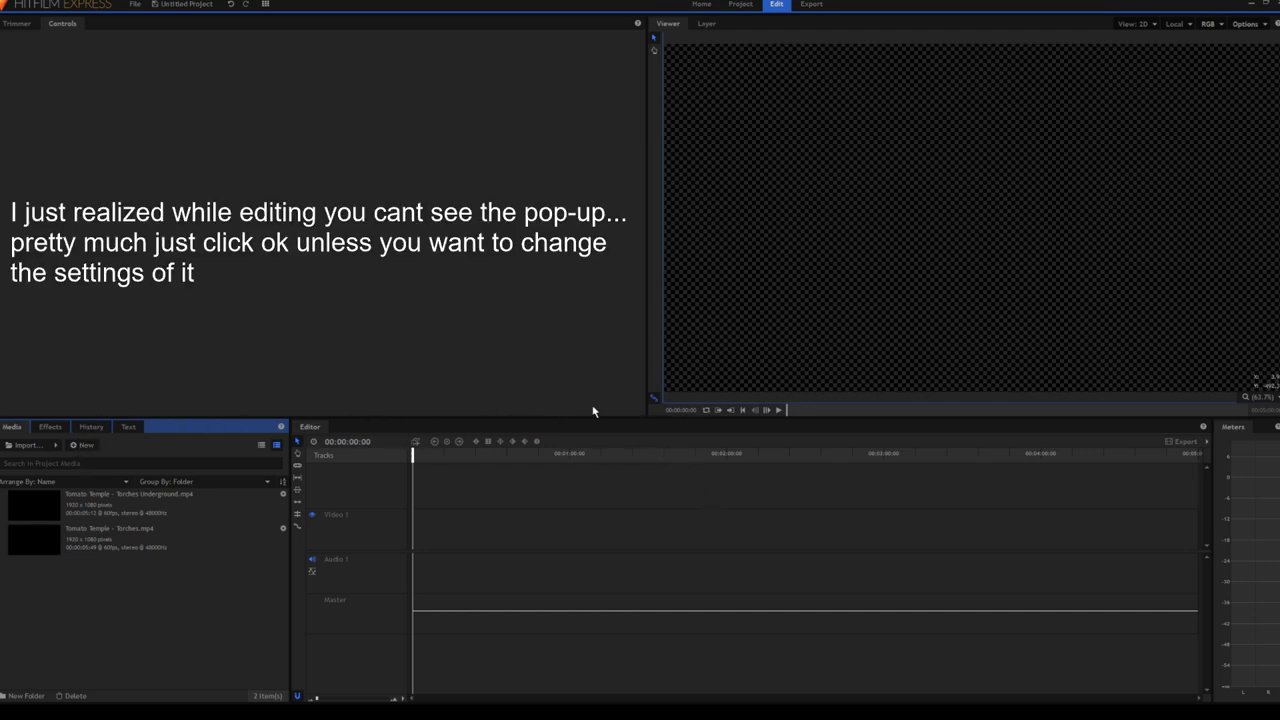
left_click(727, 478)
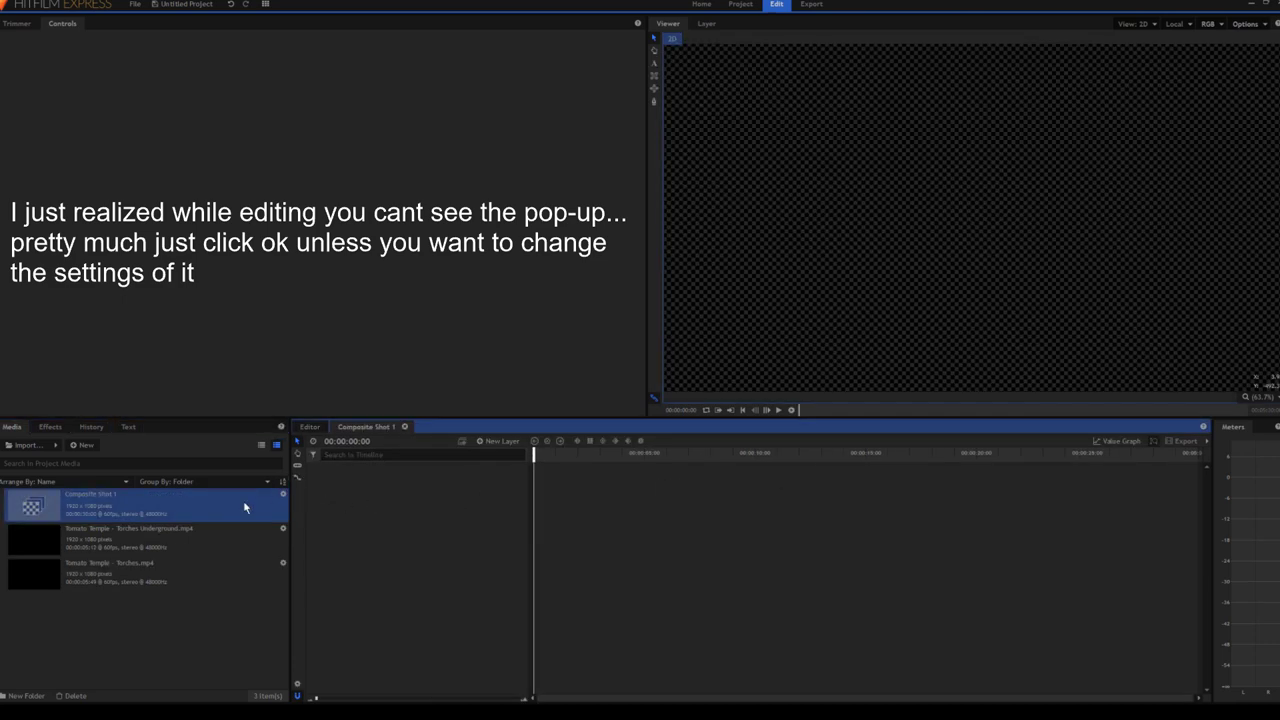
Place the Torches Underground clip and the Torches clip back to back in the composite shot, trimmed to 00:00:02:33 and 00:00:03:07
left_click(99, 552)
left_click_drag(102, 545, 538, 474)
left_click_drag(110, 570, 673, 470)
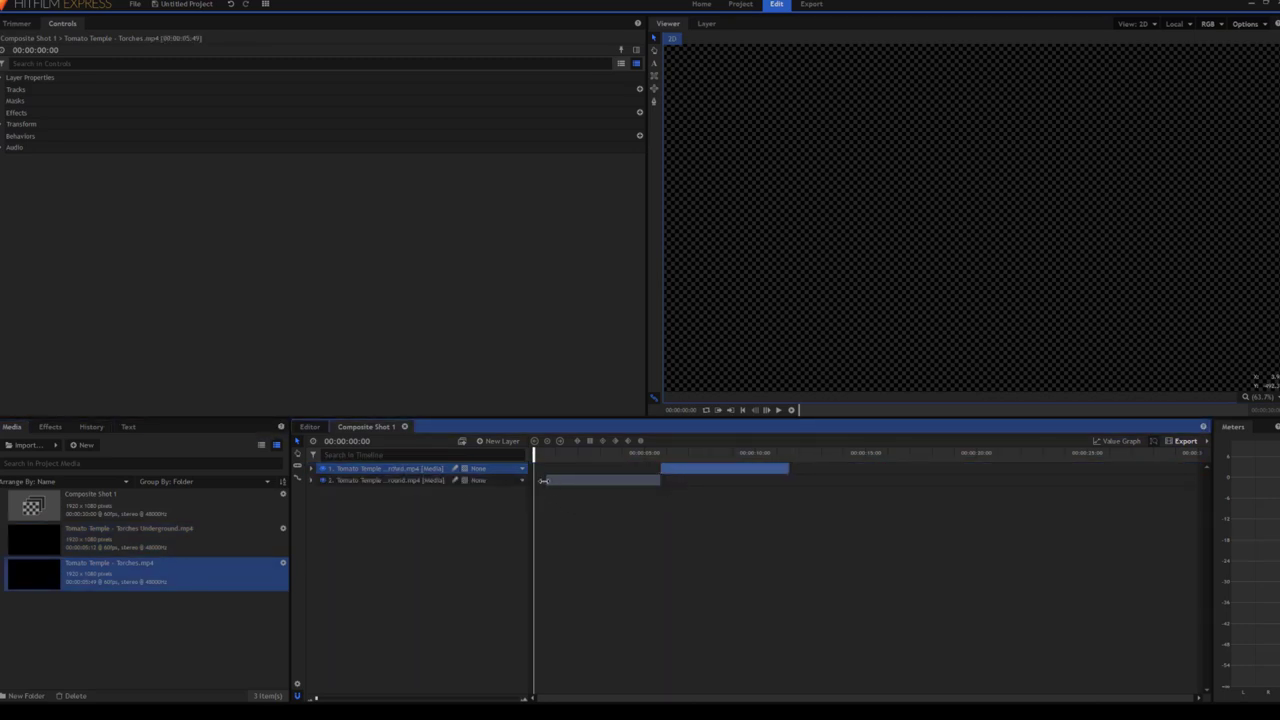
left_click_drag(543, 481, 578, 486)
left_click_drag(692, 471, 625, 472)
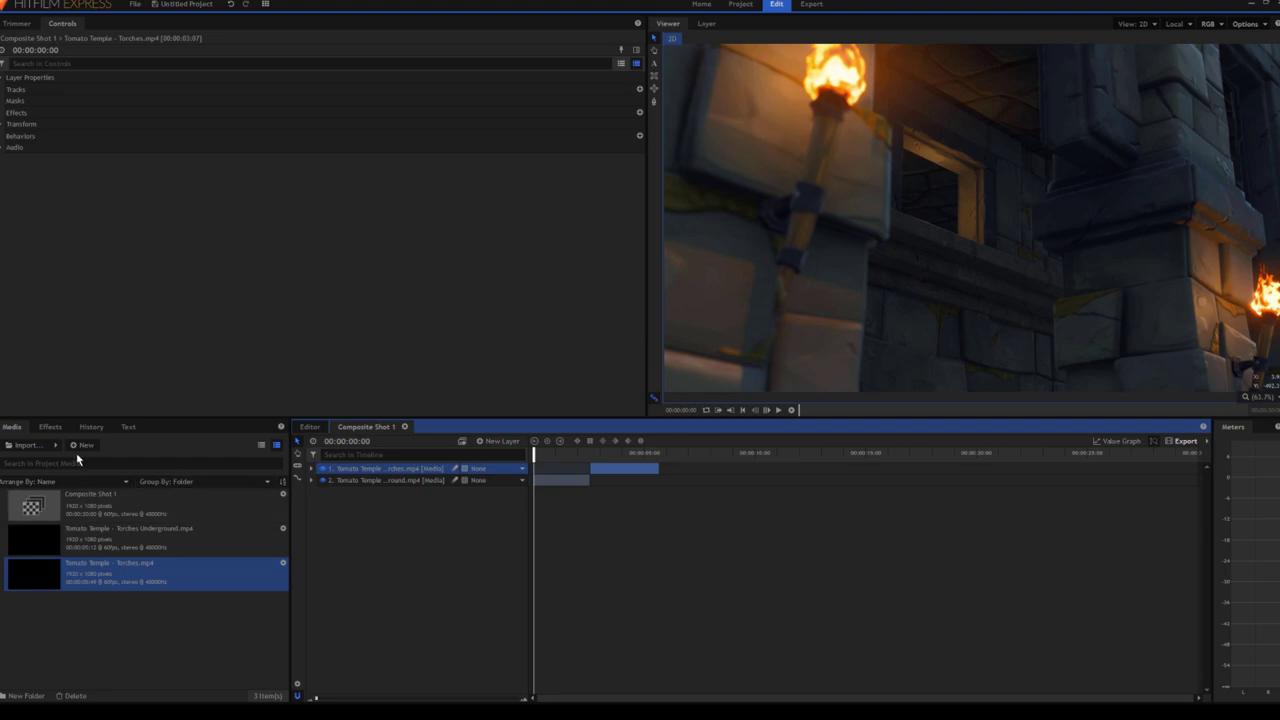
Find the Spherical Warp effect by searching for "sph" and apply it to both clips
left_click(49, 427)
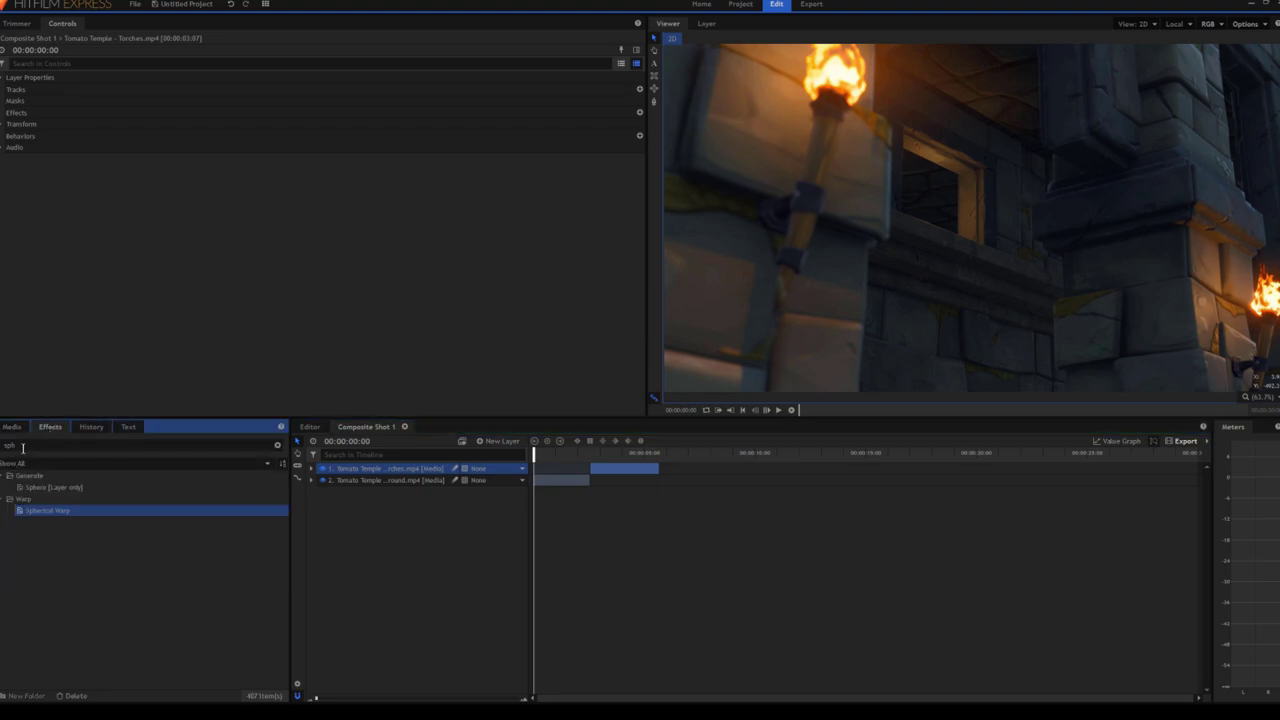
left_click(22, 447)
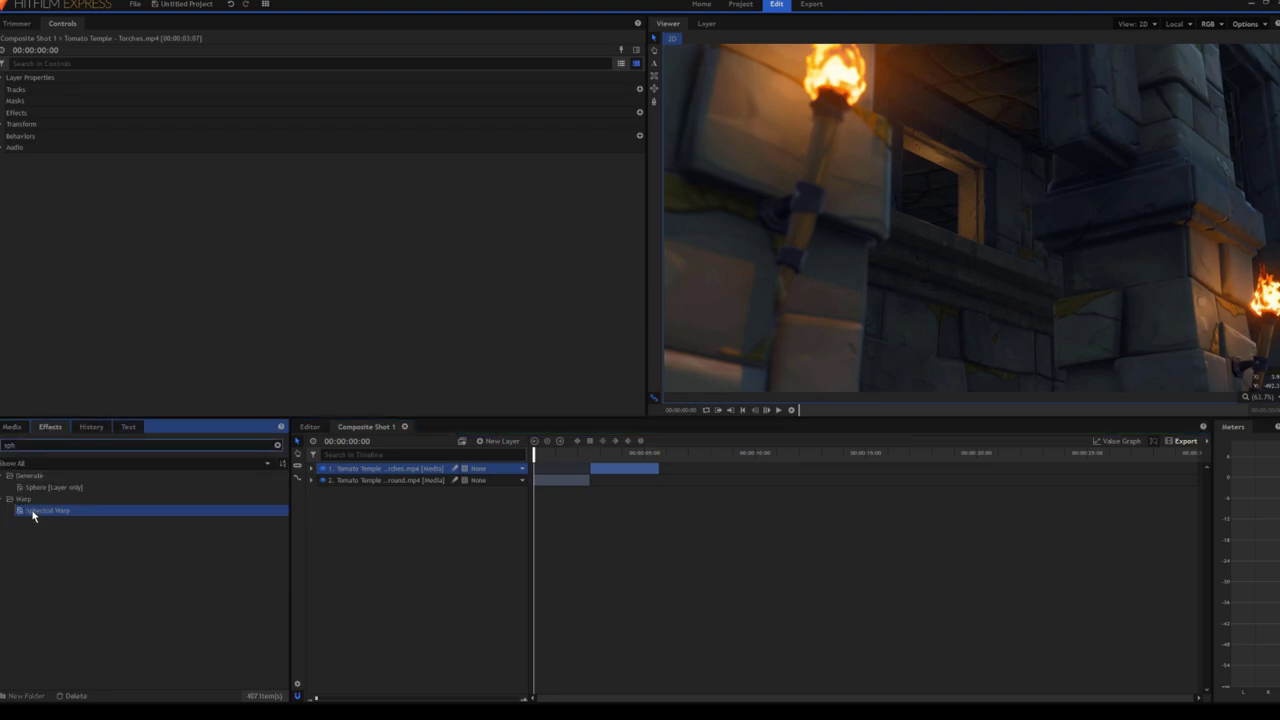
left_click_drag(28, 515, 557, 485)
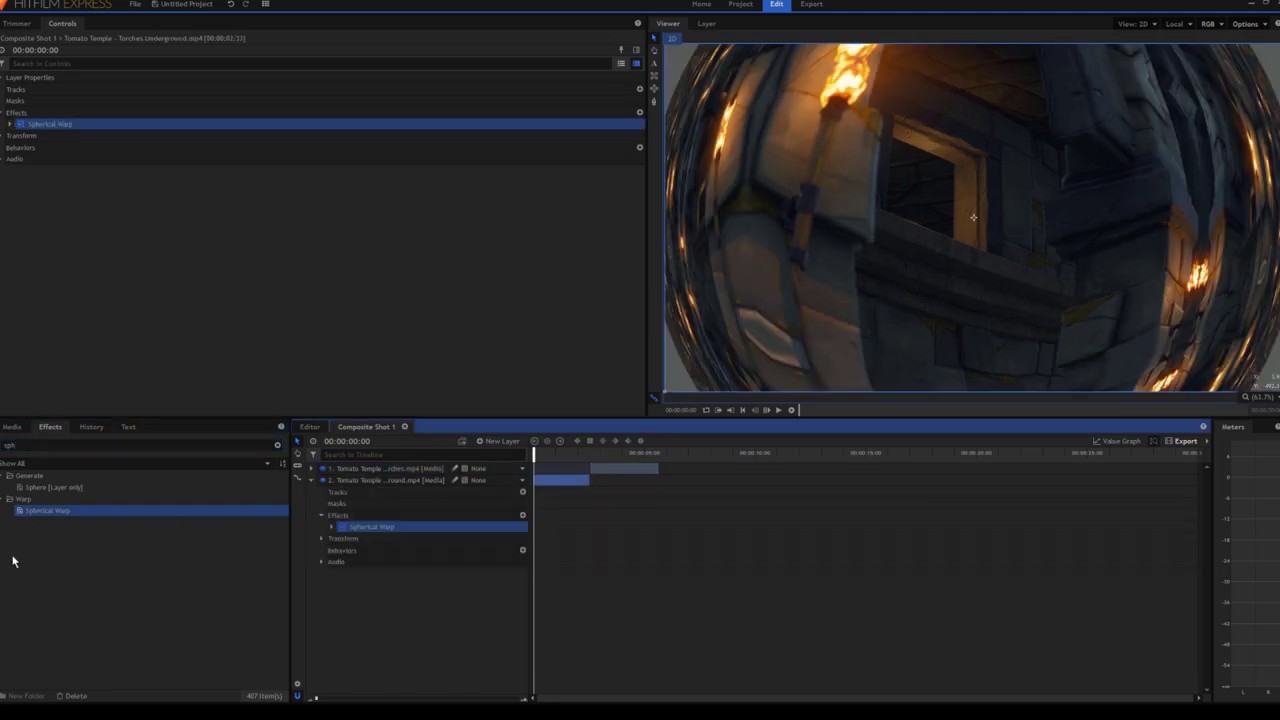
left_click_drag(49, 510, 628, 474)
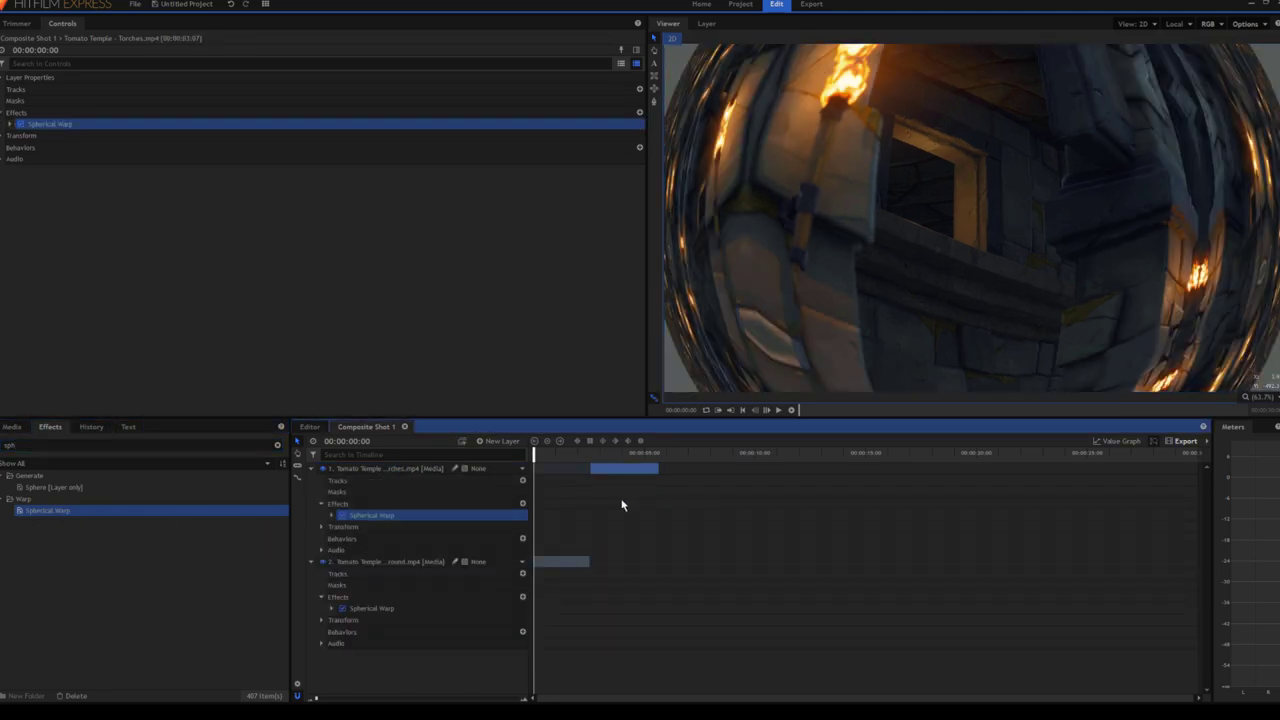
Set the Spherical Warp amount of the Torches Underground clip to 0
left_click(558, 453)
left_click(560, 562)
left_click(331, 608)
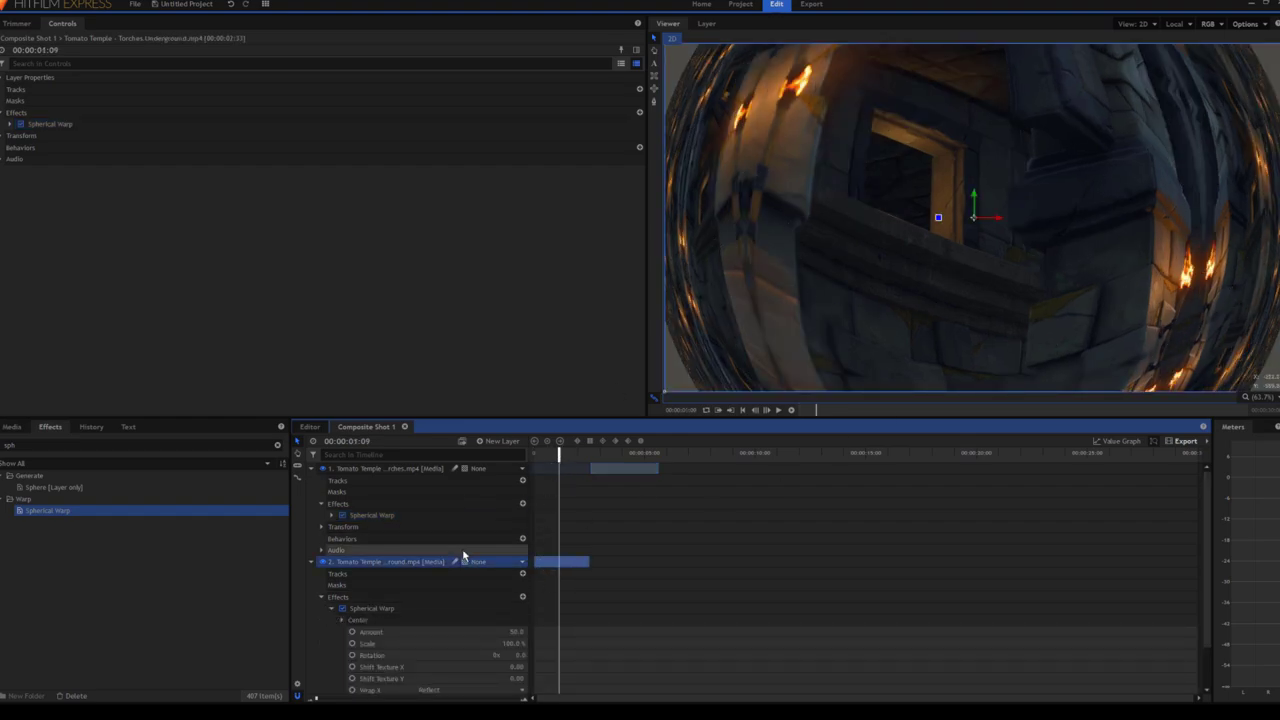
scroll(531, 606, "down", 2)
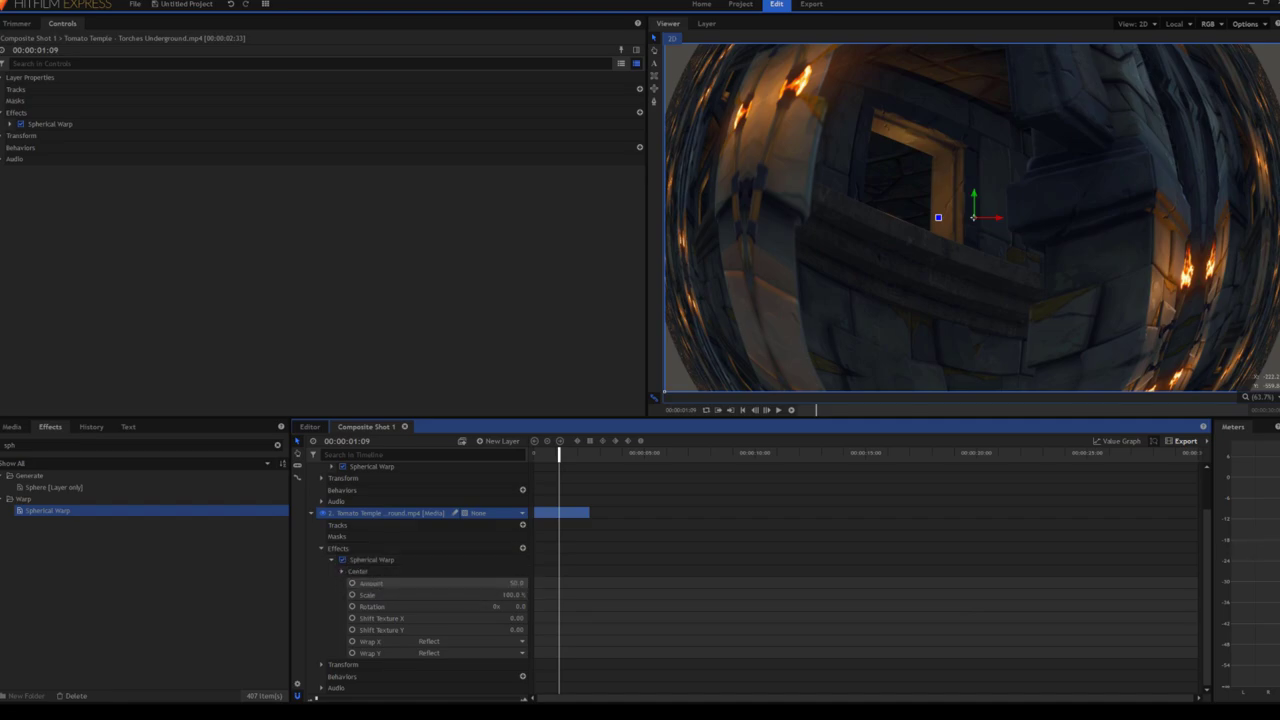
left_click(517, 583)
type("0")
key("Return")
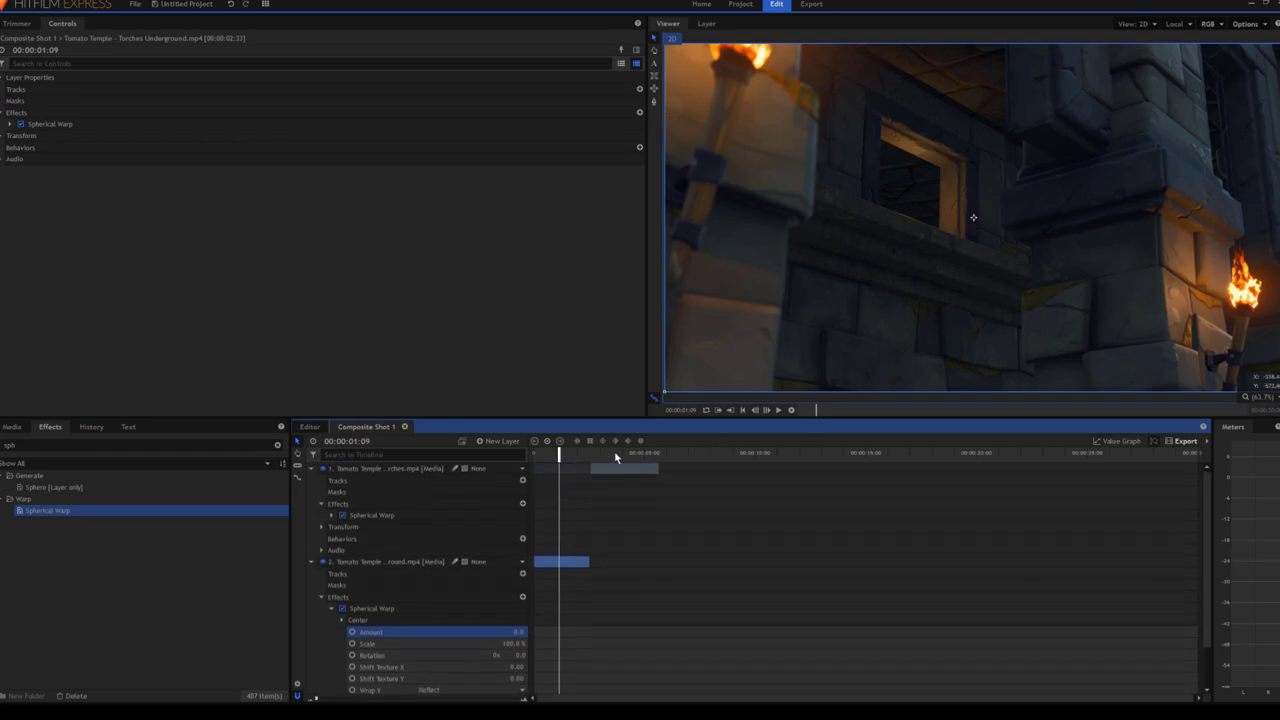
Set the Spherical Warp amount of the Torches clip to 0
left_click(616, 456)
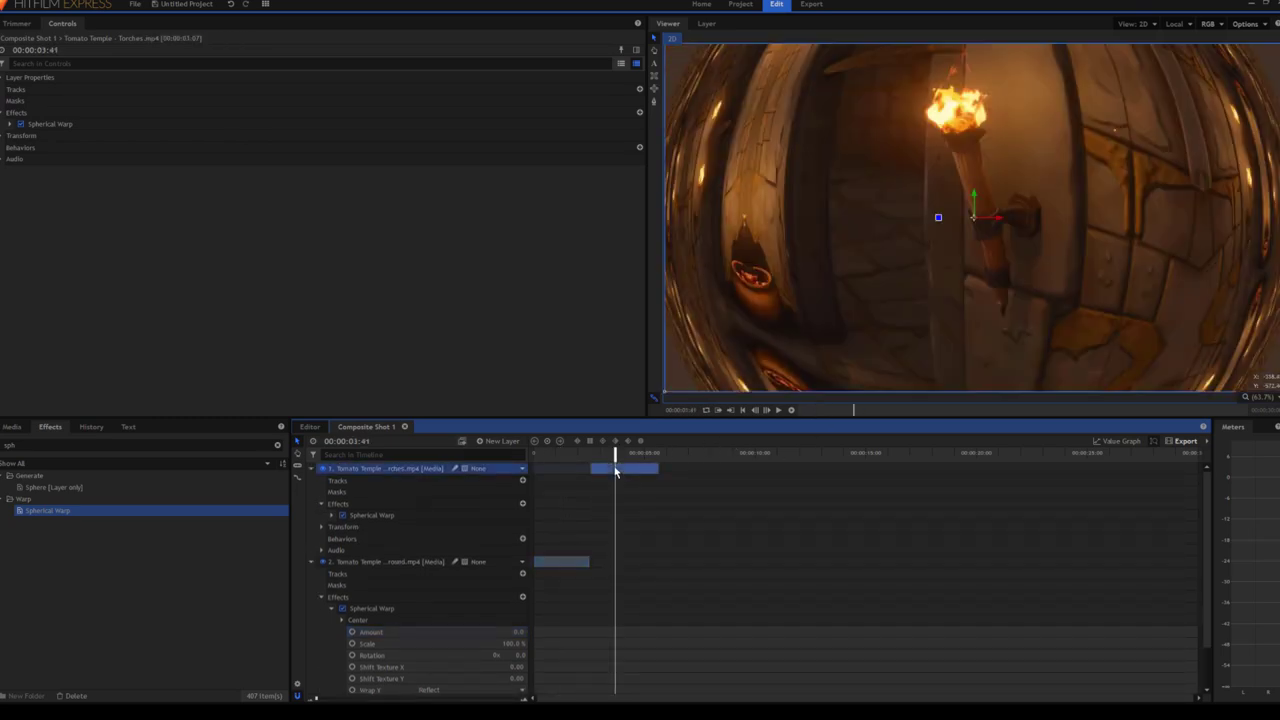
left_click(313, 574)
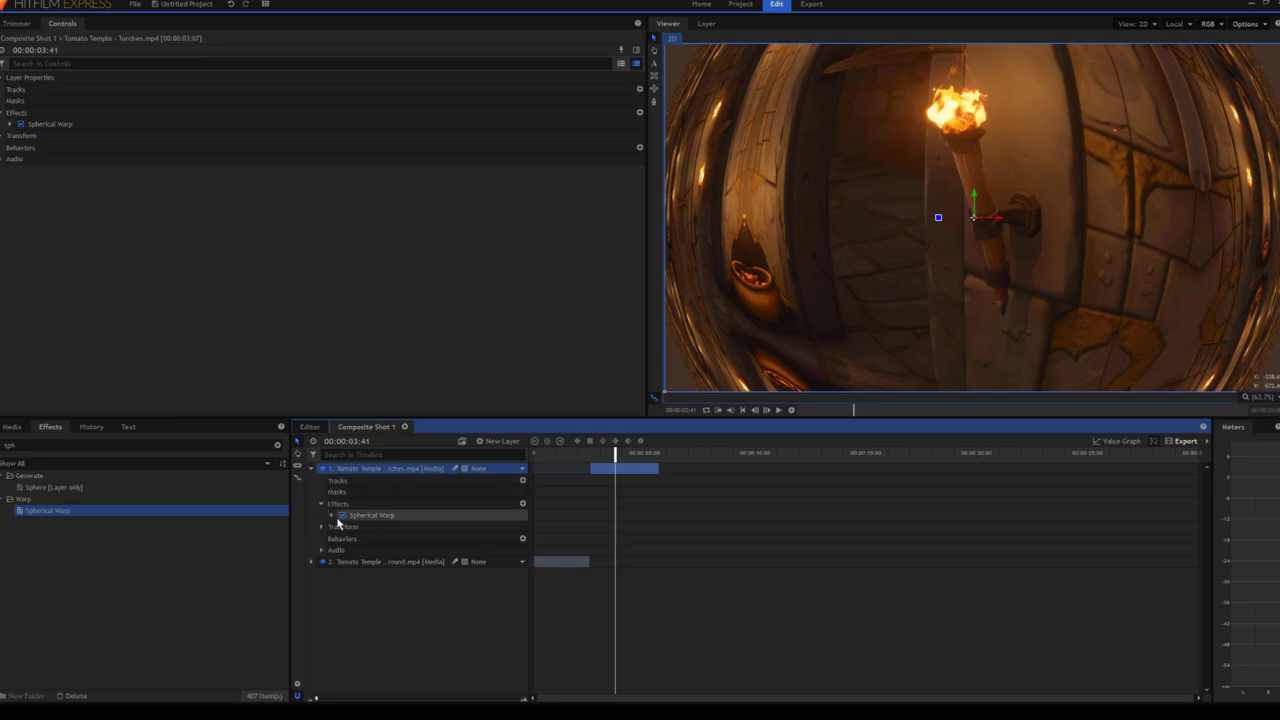
left_click(331, 515)
left_click(515, 540)
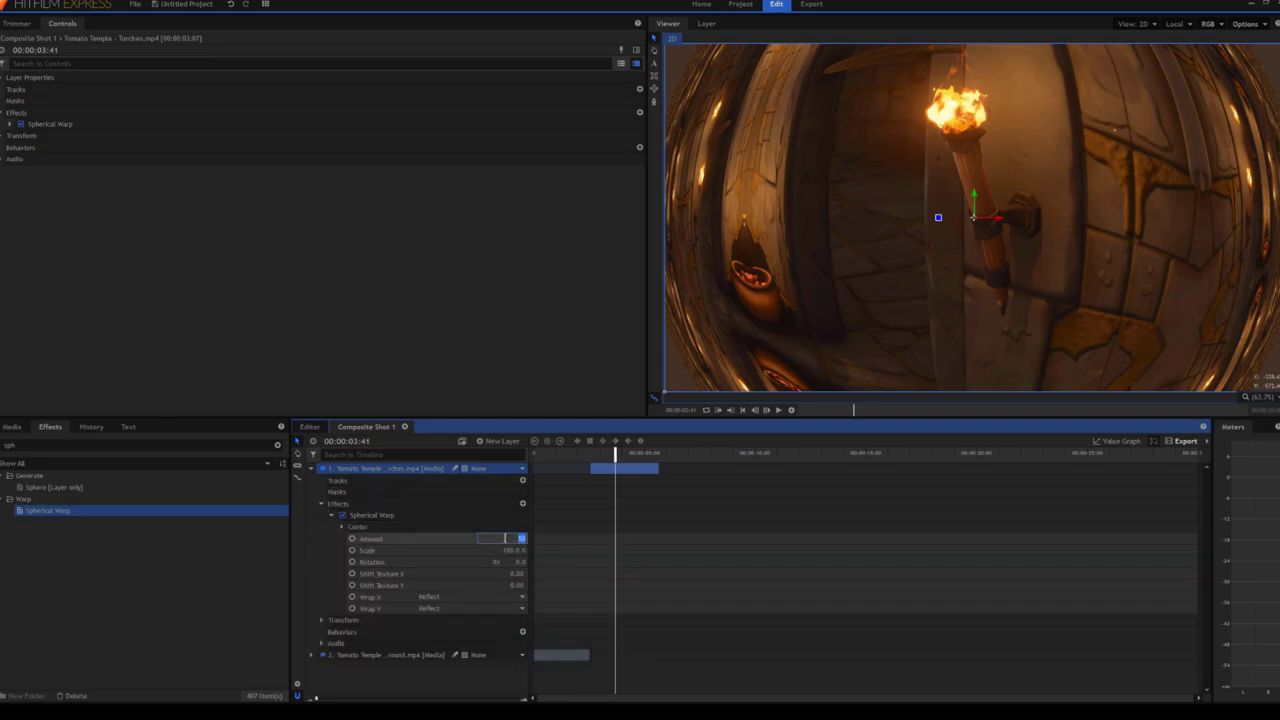
type("0")
key("Return")
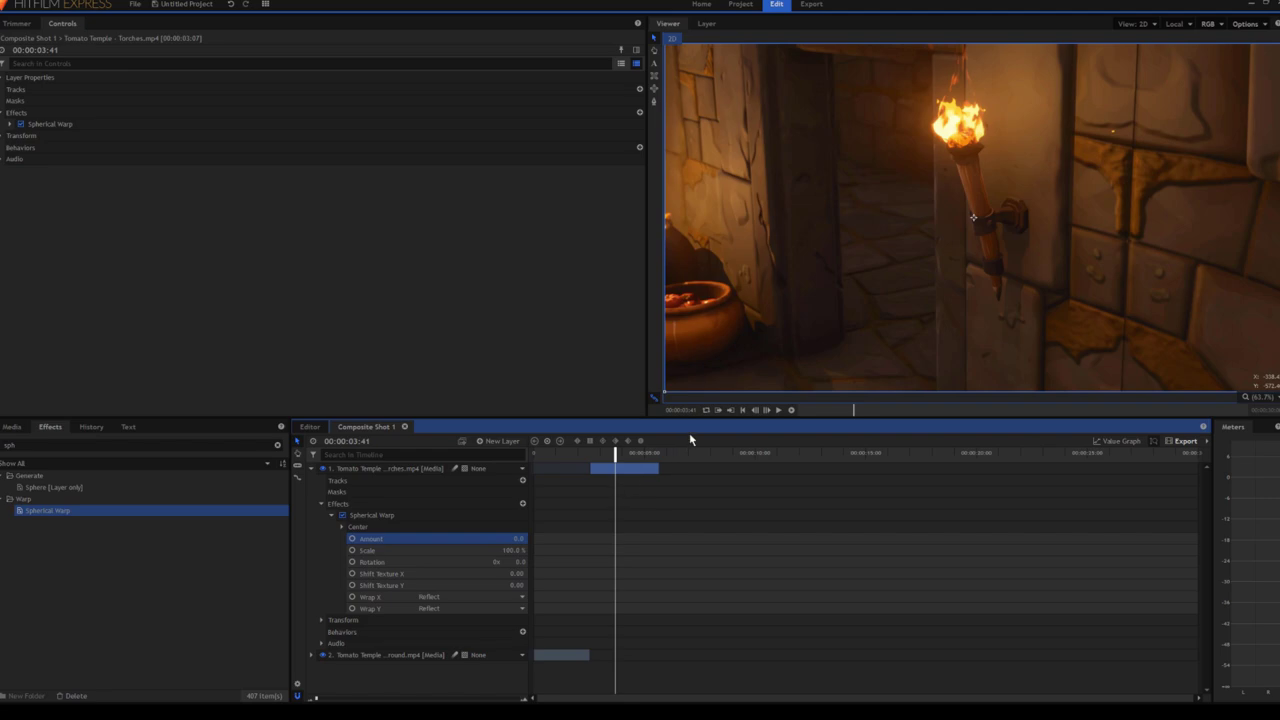
Expand only the Torches Underground layer and place the playhead on that clip's last frame at 00:00:02:32
mouse_move(593, 457)
left_mouse_down()
mouse_move(621, 457)
mouse_move(574, 460)
mouse_move(589, 460)
left_mouse_up()
left_click(311, 468)
left_click(310, 480)
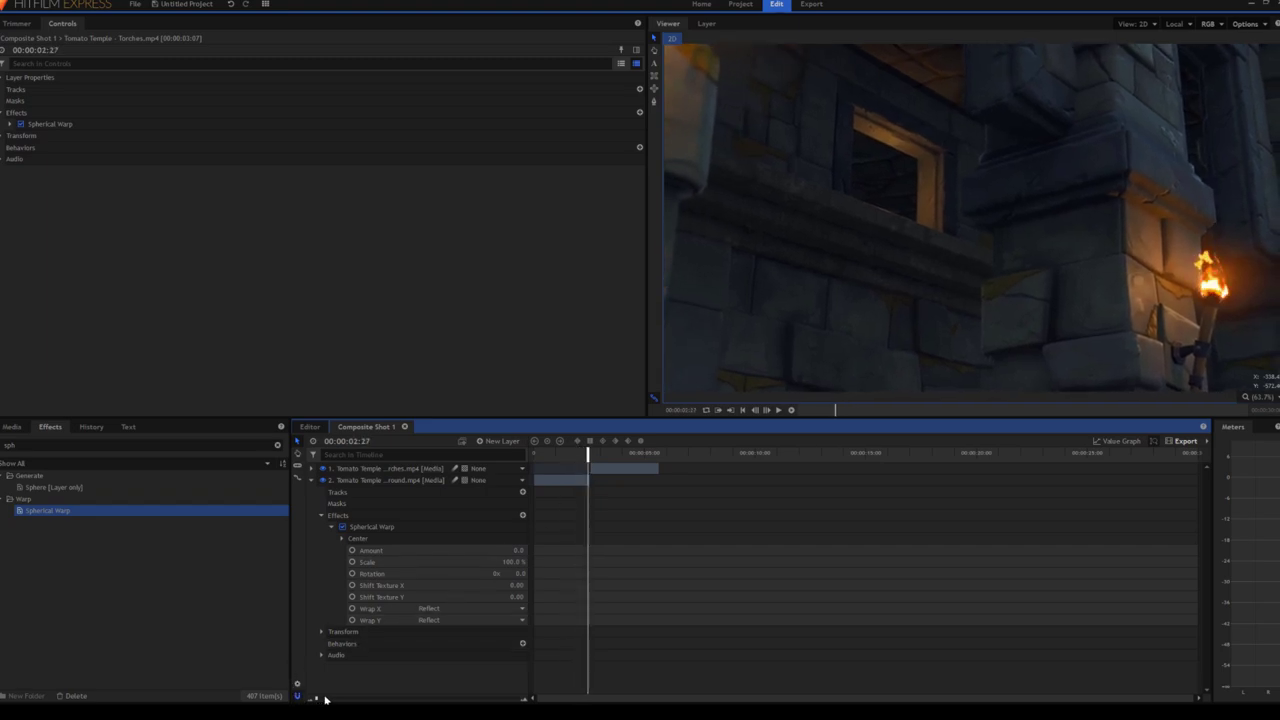
left_click_drag(325, 699, 346, 699)
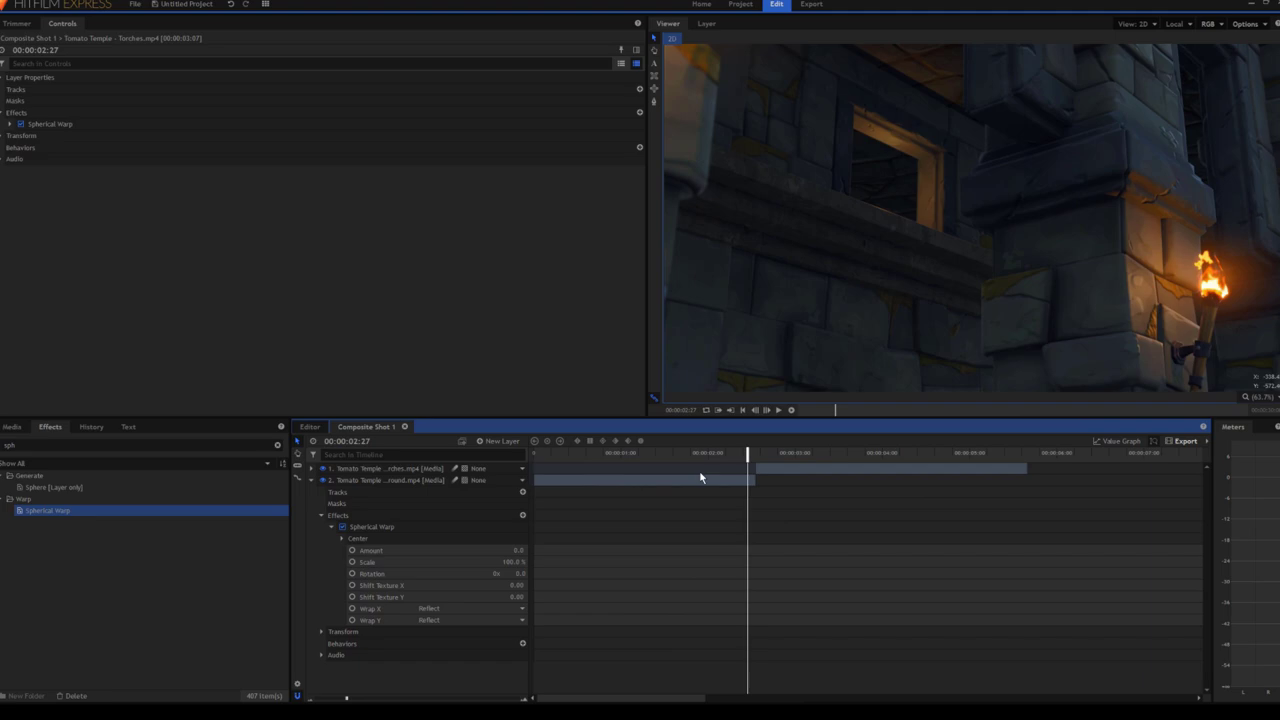
left_click(359, 699)
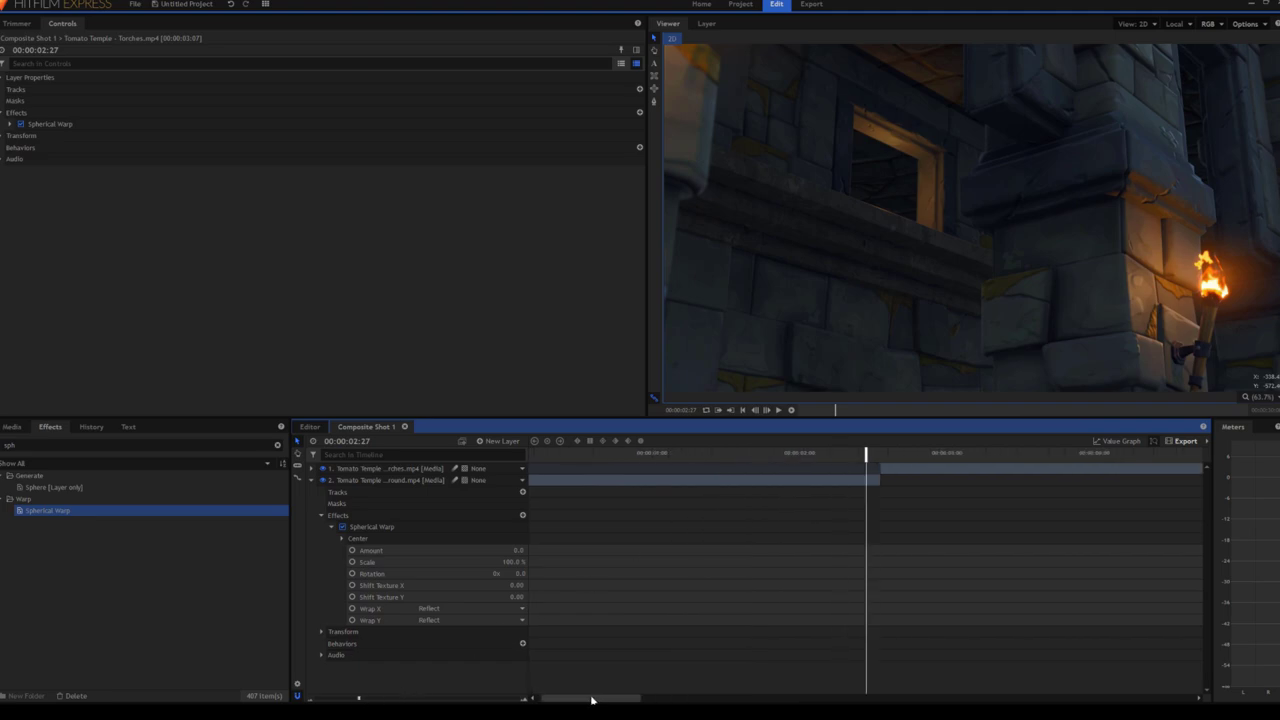
left_click_drag(592, 699, 604, 699)
left_click_drag(788, 456, 800, 456)
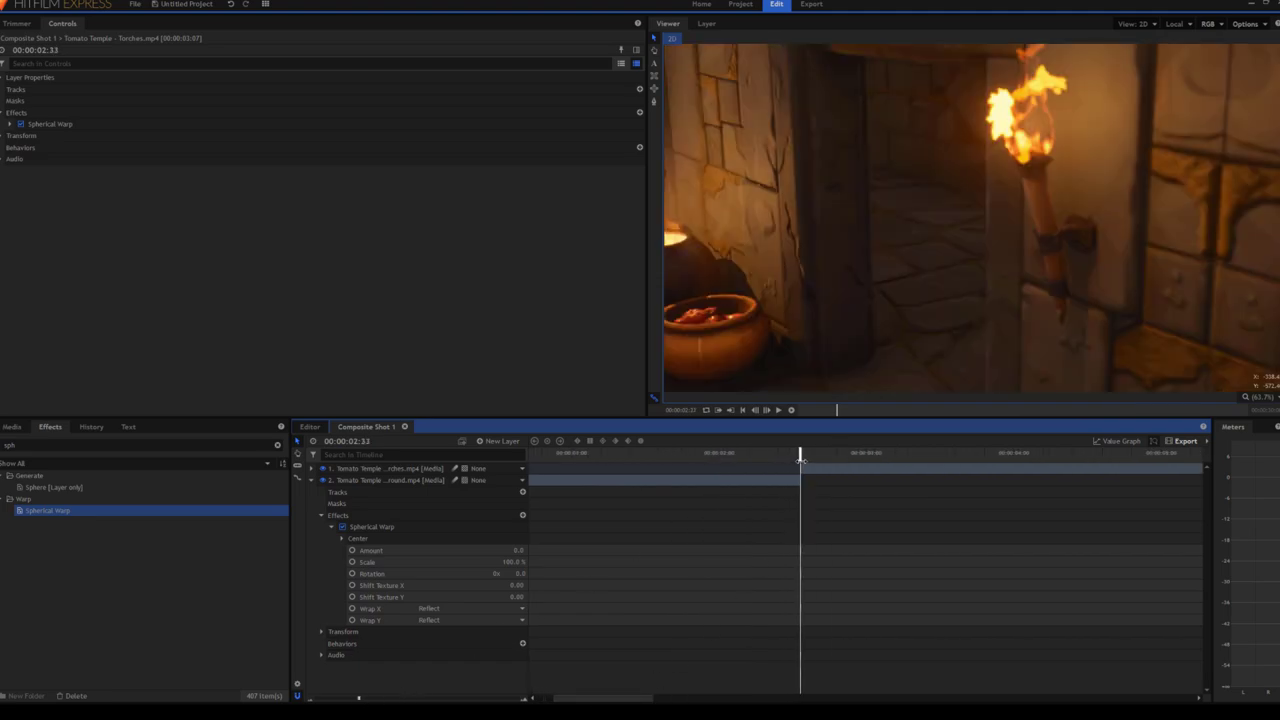
left_click(754, 412)
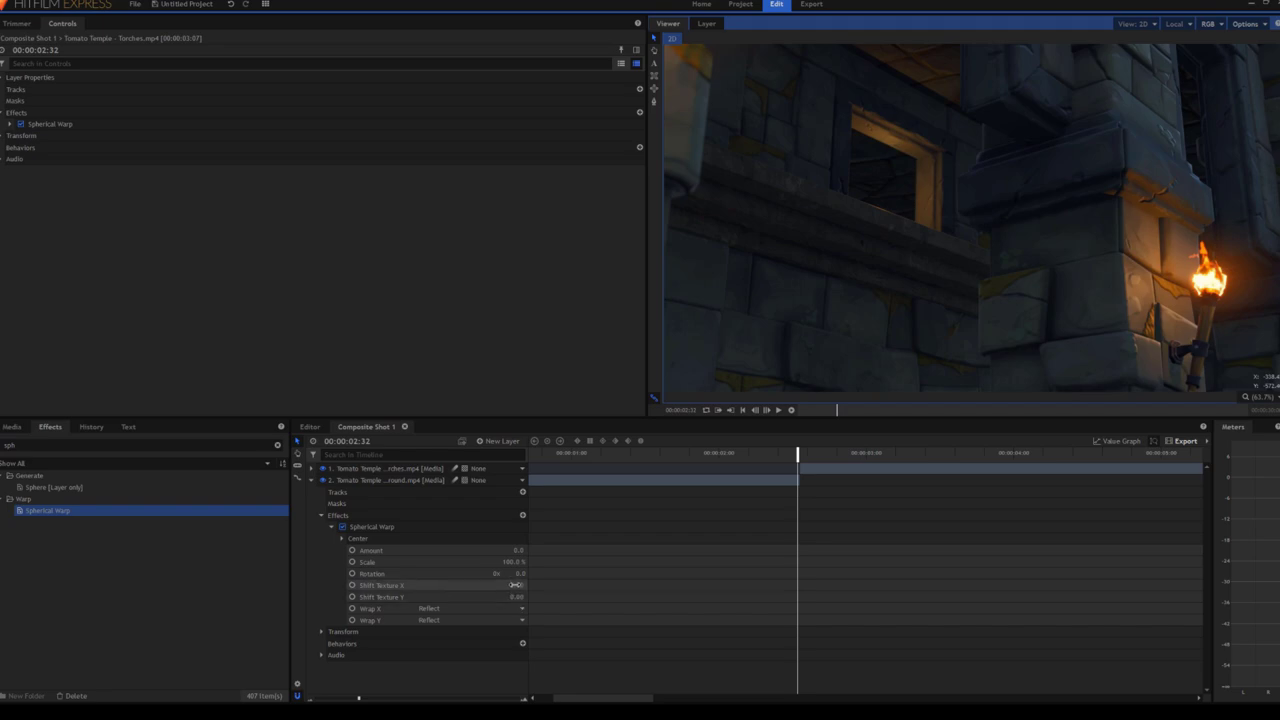
Set Shift Texture X to 0.20 on the Torches Underground clip's last frame and keyframe it
mouse_move(515, 584)
left_mouse_down()
mouse_move(575, 584)
mouse_move(456, 584)
mouse_move(500, 584)
left_mouse_up()
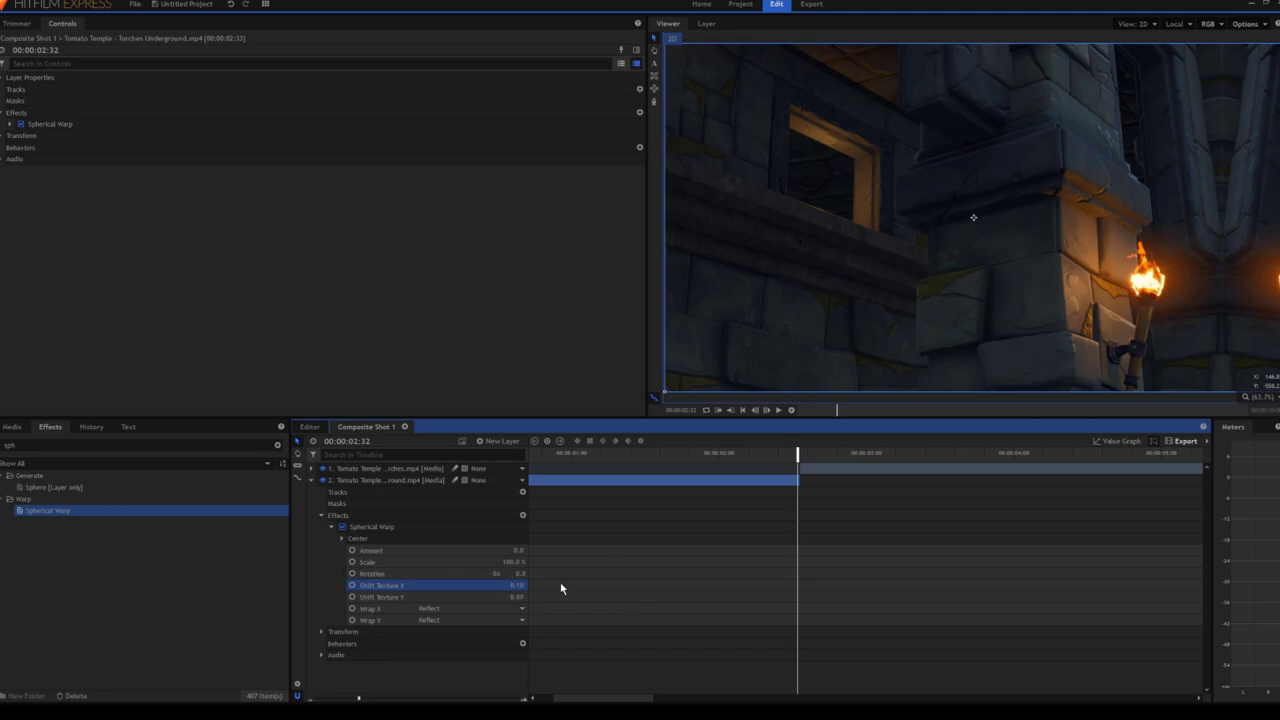
left_click_drag(515, 585, 510, 585)
left_click(516, 585)
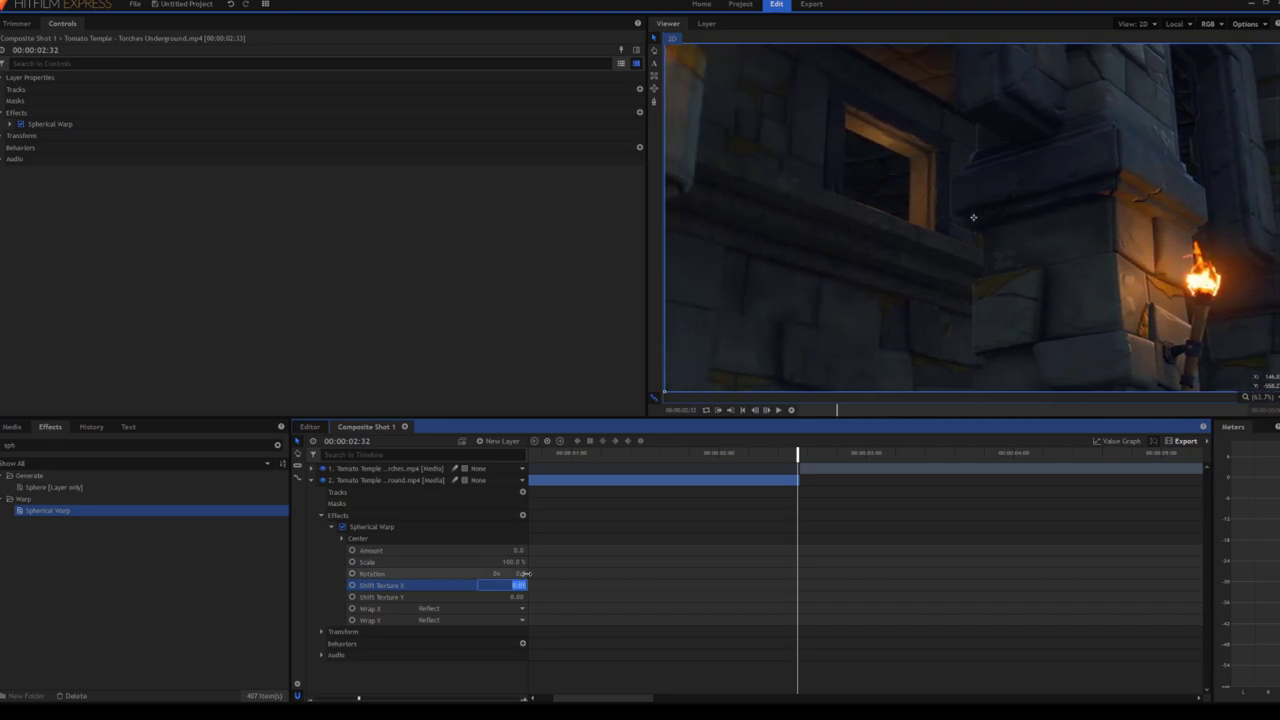
key("BackSpace")
type("0.2")
key("Return")
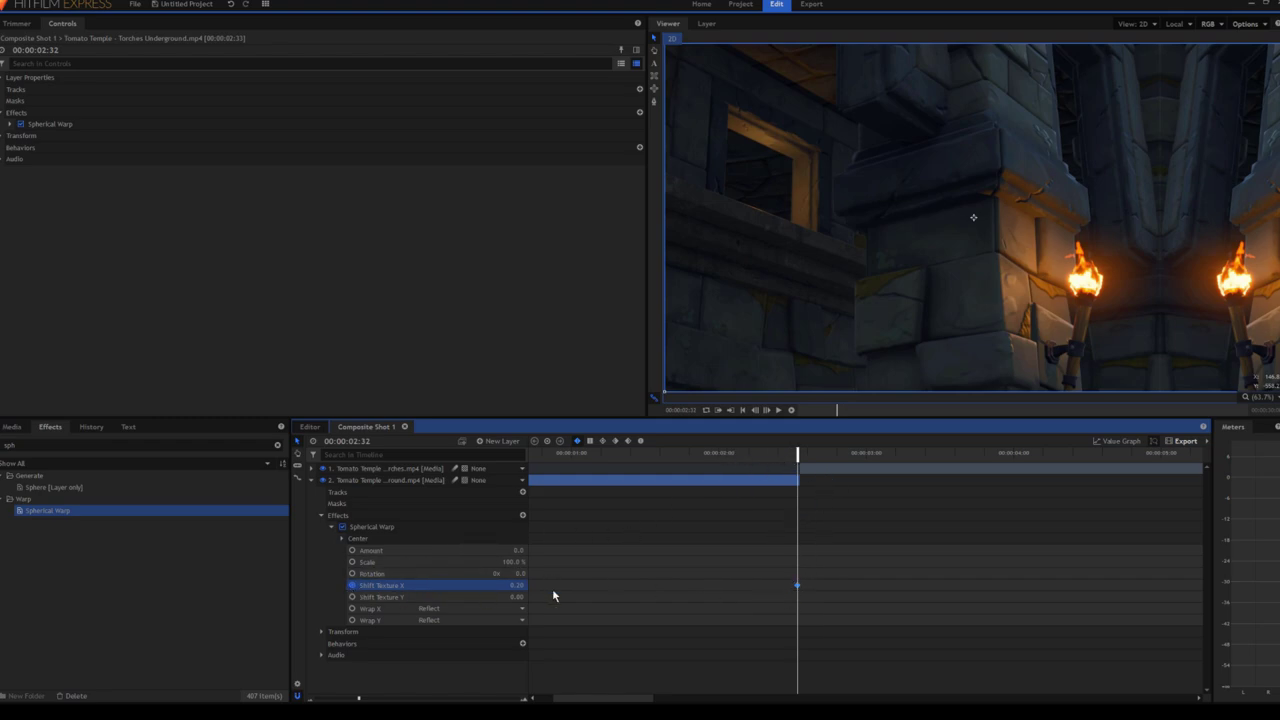
Add a second Shift Texture X keyframe with the value 0 at 00:00:01:27
left_click(712, 452)
left_click(635, 452)
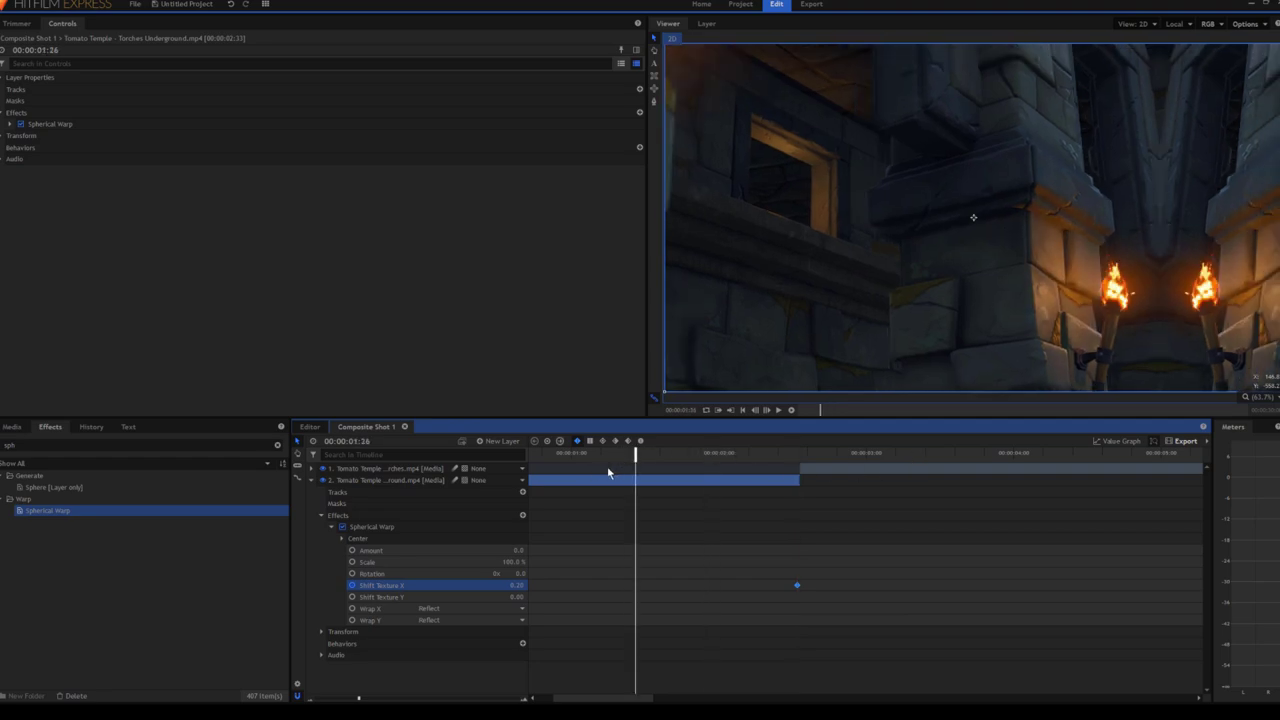
left_click(587, 455)
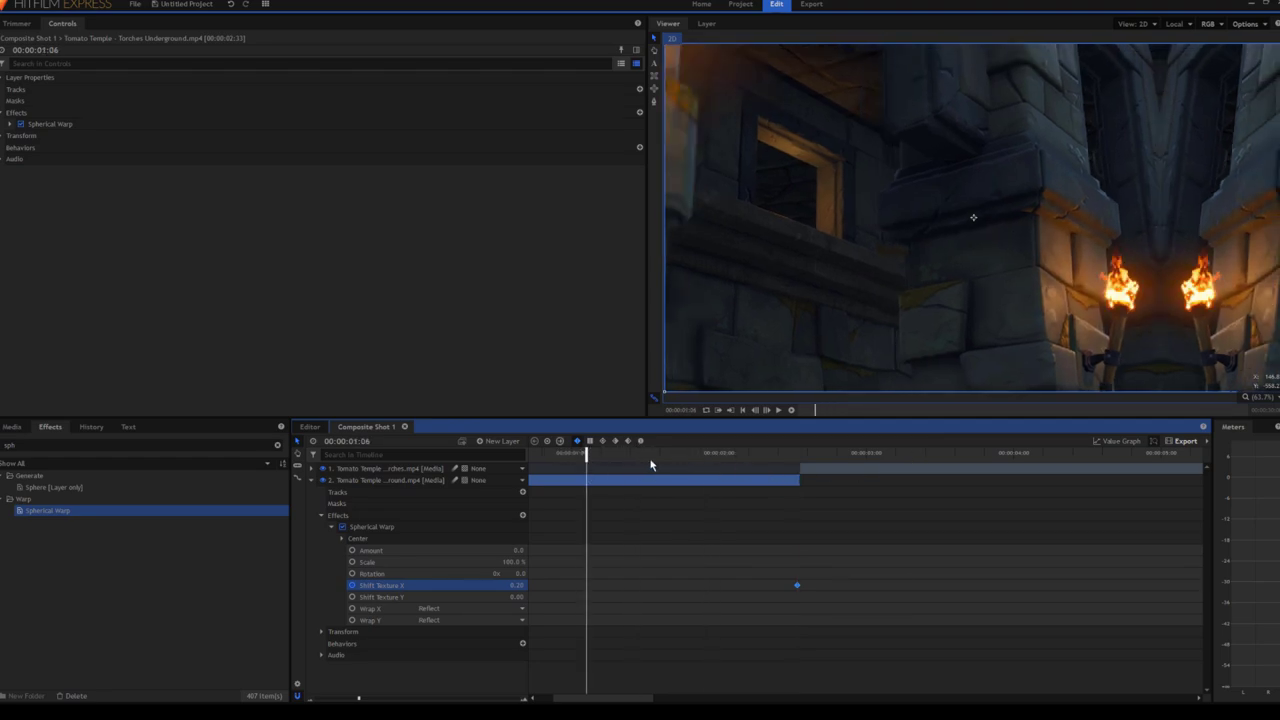
left_click(638, 455)
left_click(516, 585)
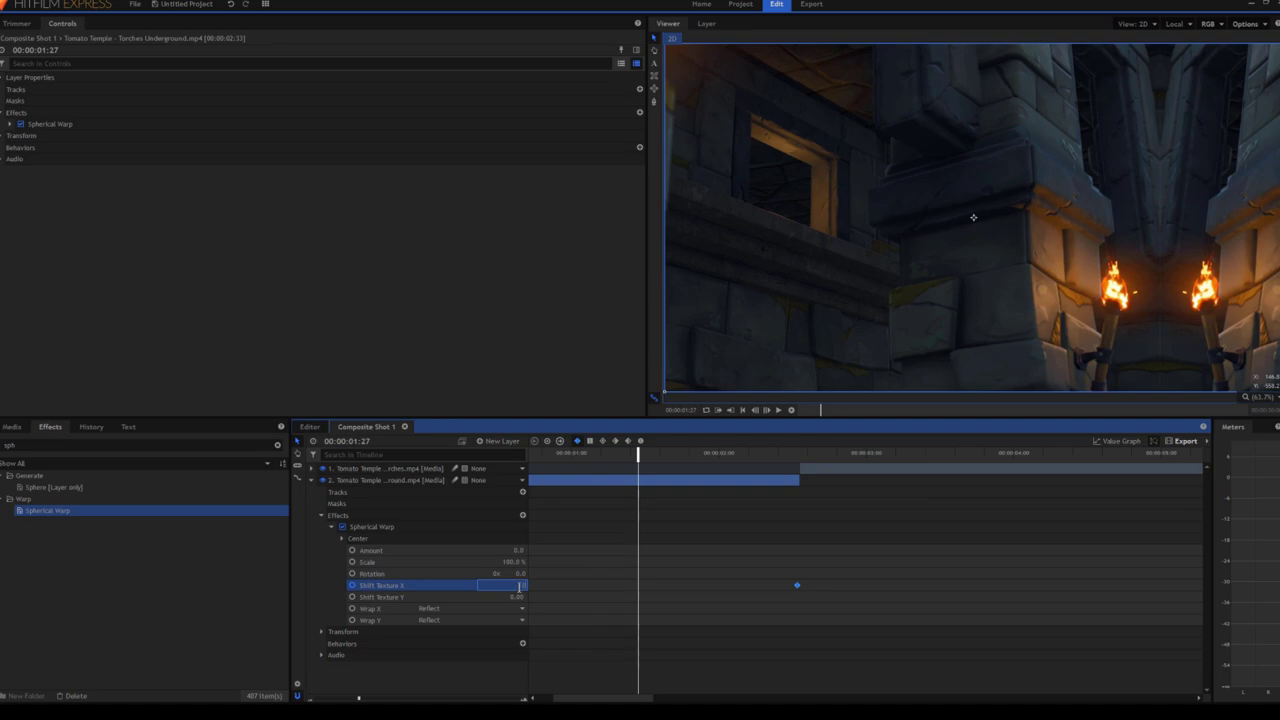
type("0.5")
key("Return")
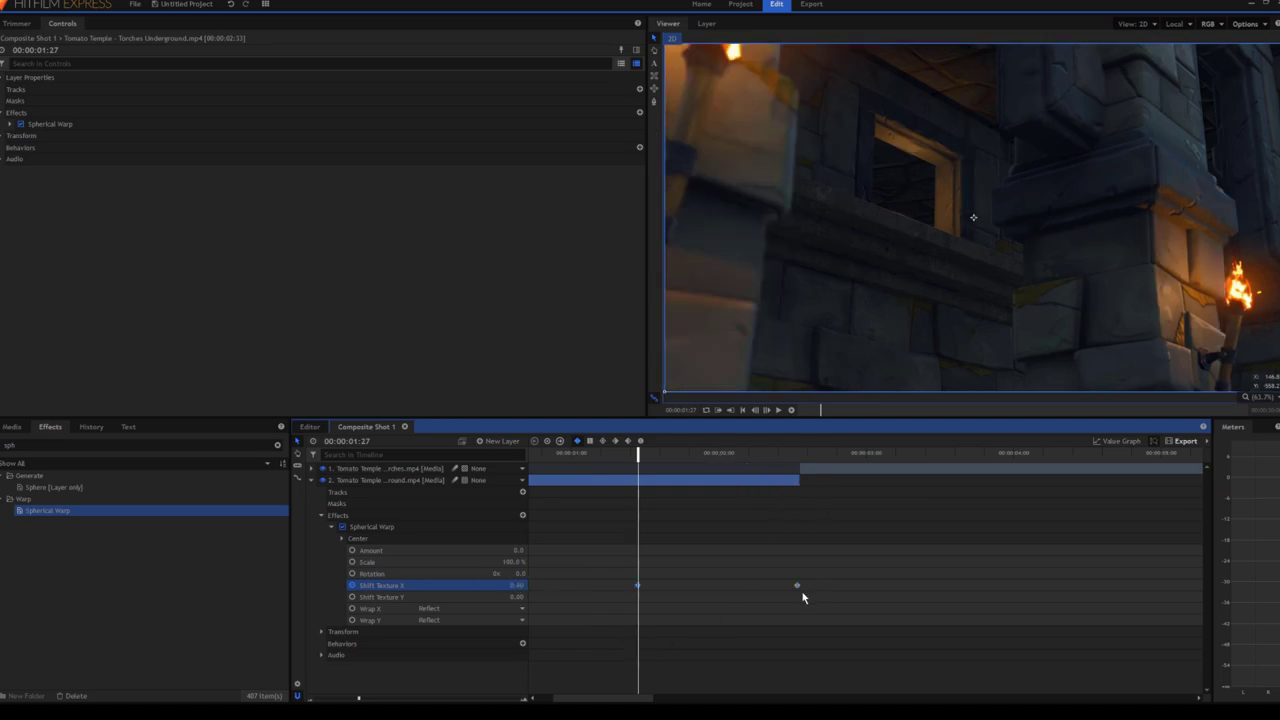
Check the end keyframe and play back the Shift Texture X animation across the cut between the clips
double_click(797, 586)
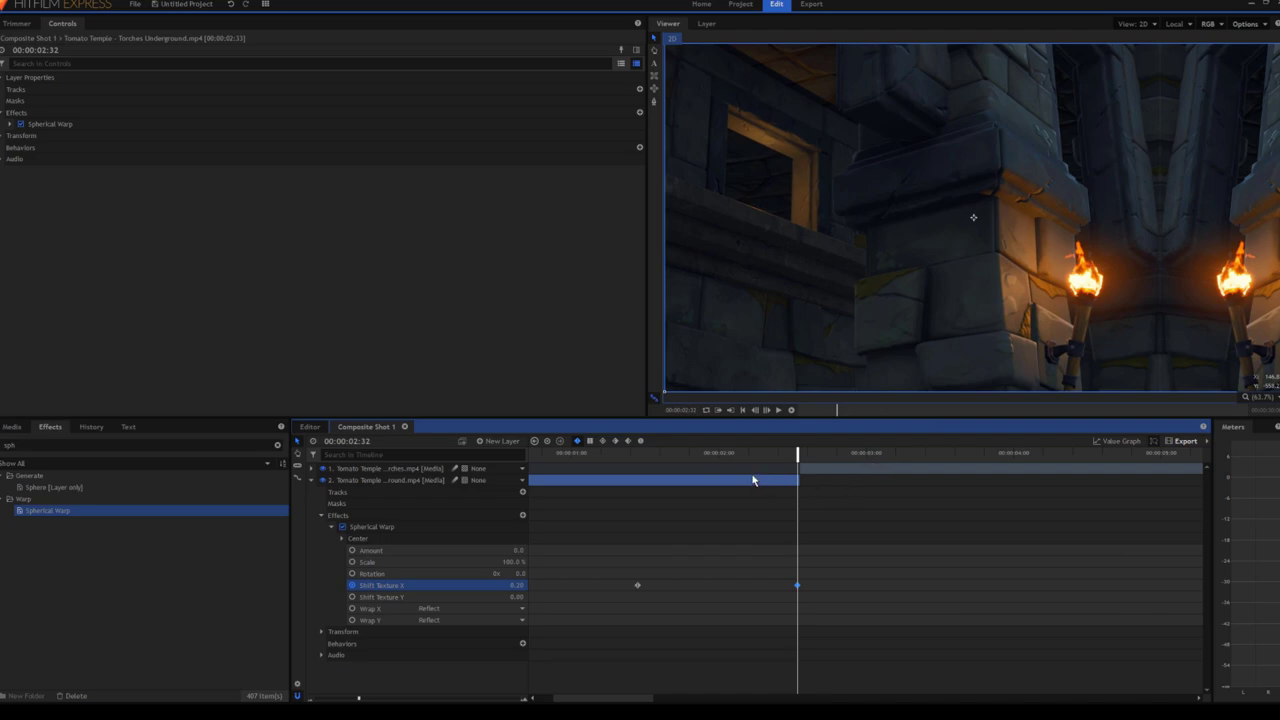
left_click_drag(640, 457, 618, 461)
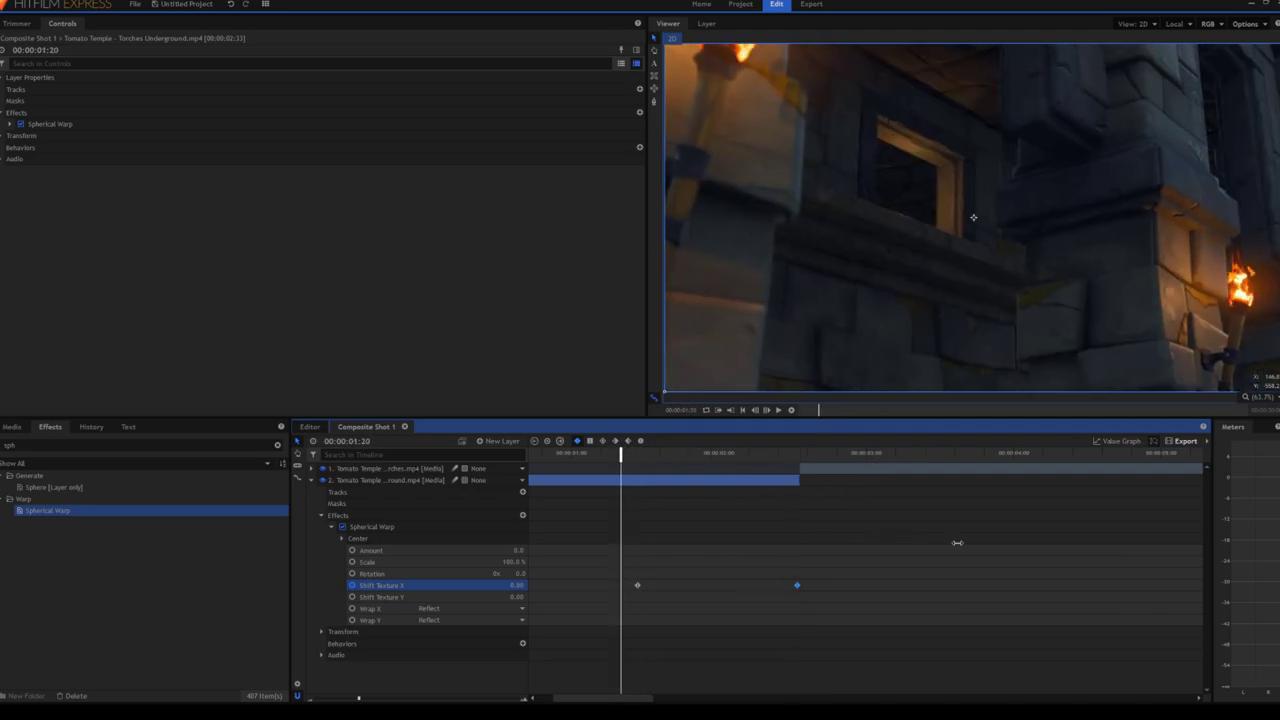
key("space")
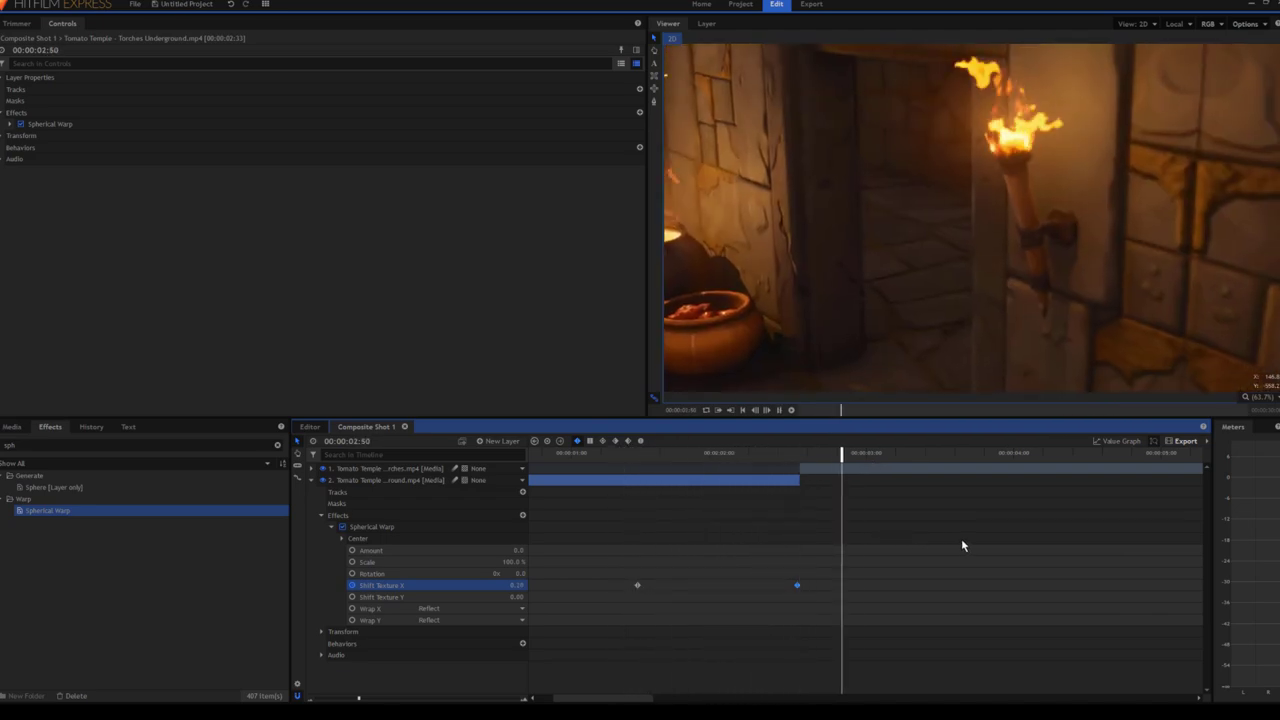
mouse_move(664, 457)
left_mouse_down()
mouse_move(789, 458)
mouse_move(646, 472)
left_mouse_up()
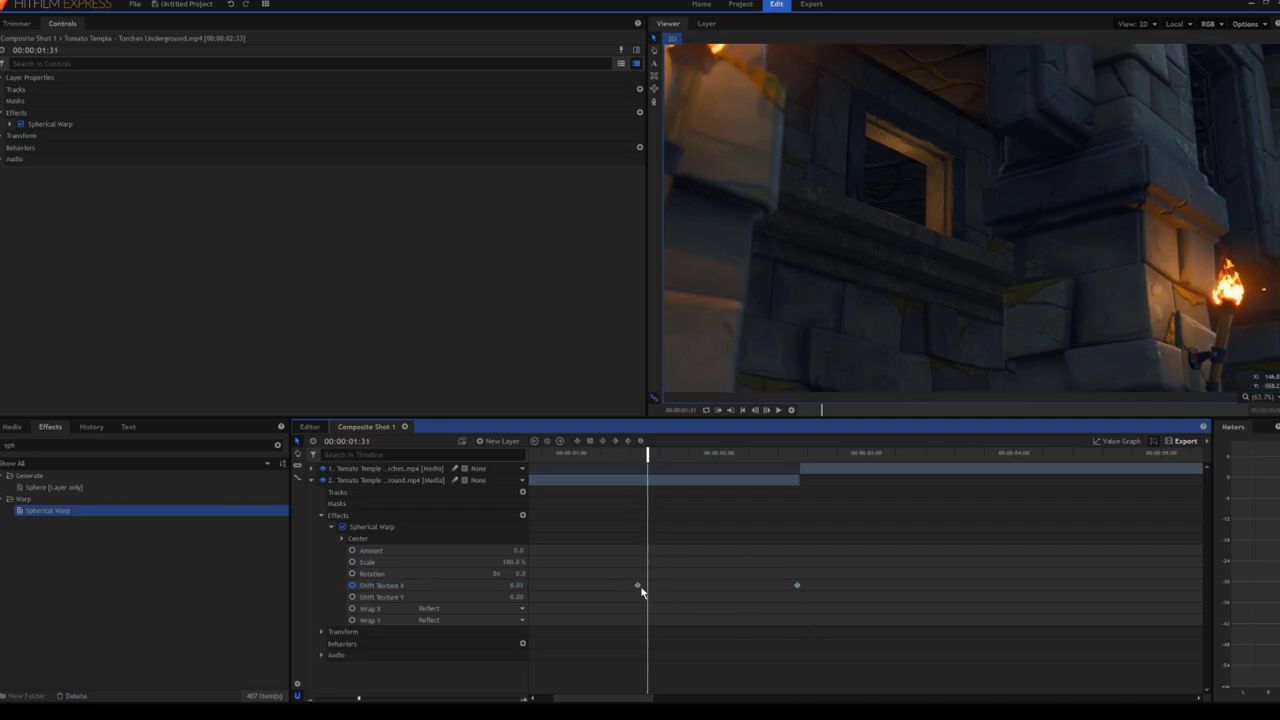
Make both Shift Texture X keyframes manual Bezier and reshape the end handle in the value graph so the curve rises steeply into the last keyframe
left_click_drag(586, 558, 846, 610)
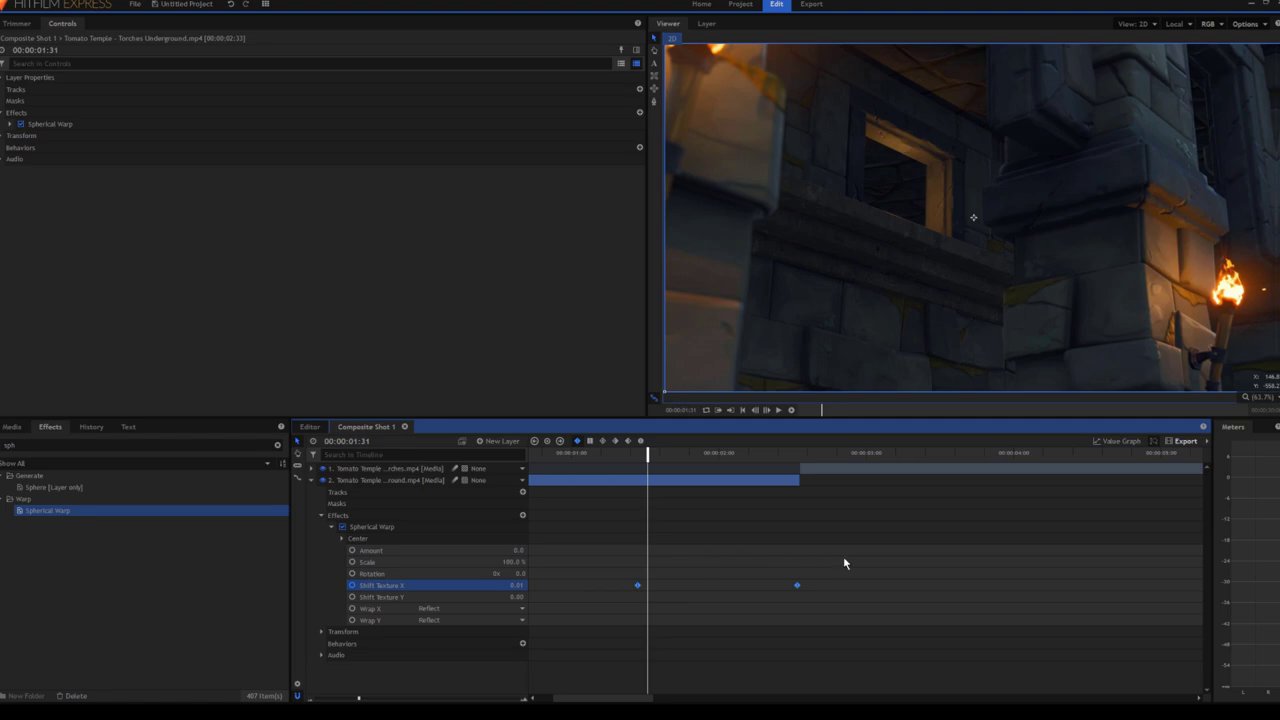
left_click(641, 442)
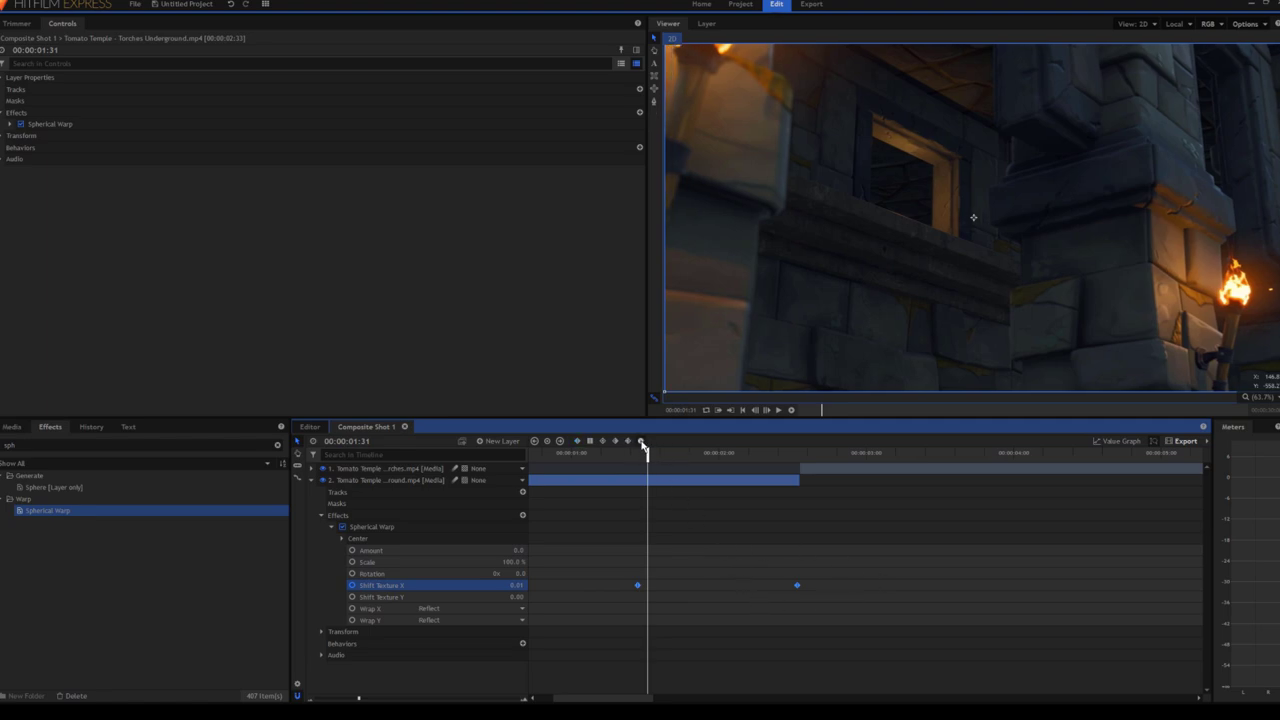
left_click(1108, 443)
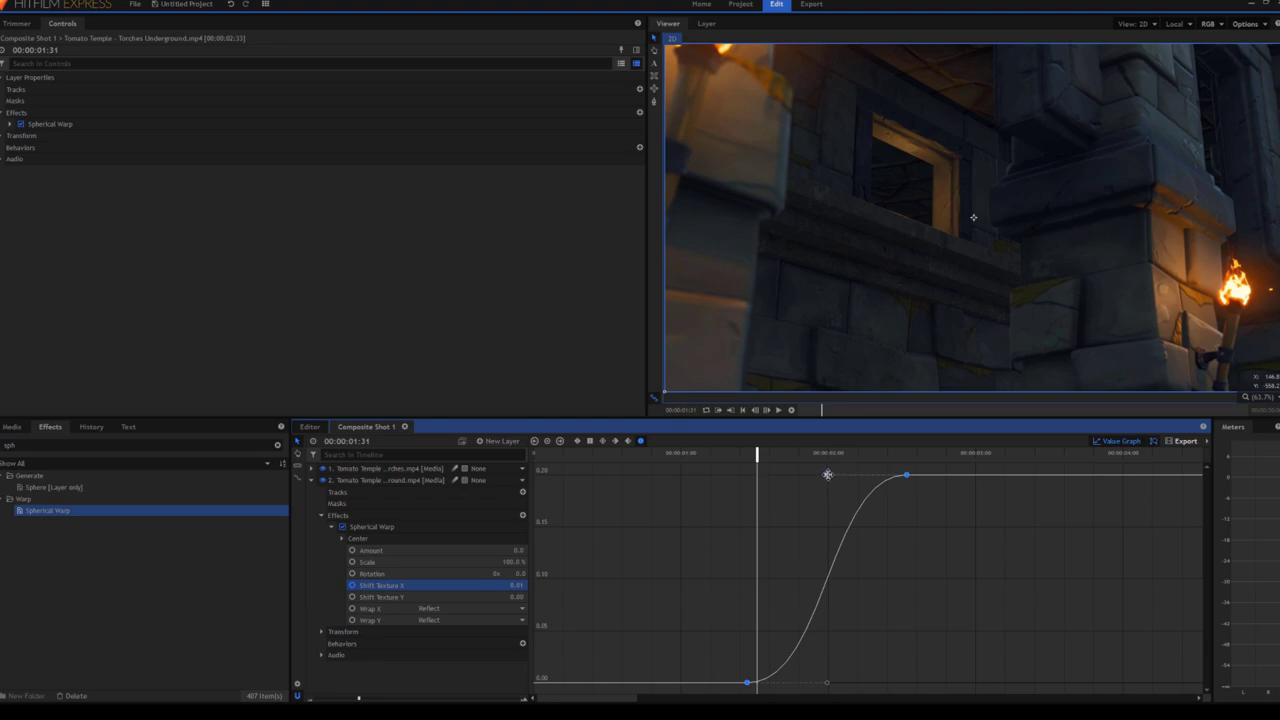
left_click_drag(827, 474, 951, 603)
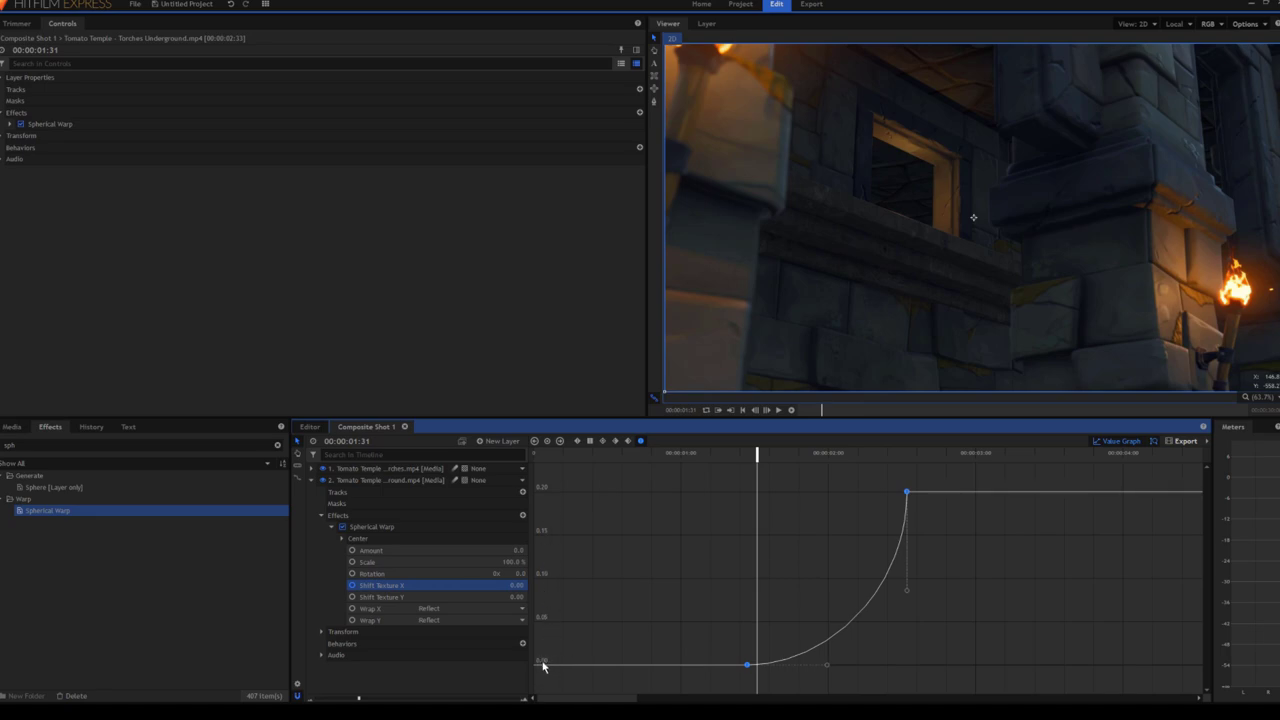
Reshape both Bezier handles of the Torches Underground Shift Texture X curve into a nearly straight ramp and play it back
left_click_drag(826, 664, 800, 608)
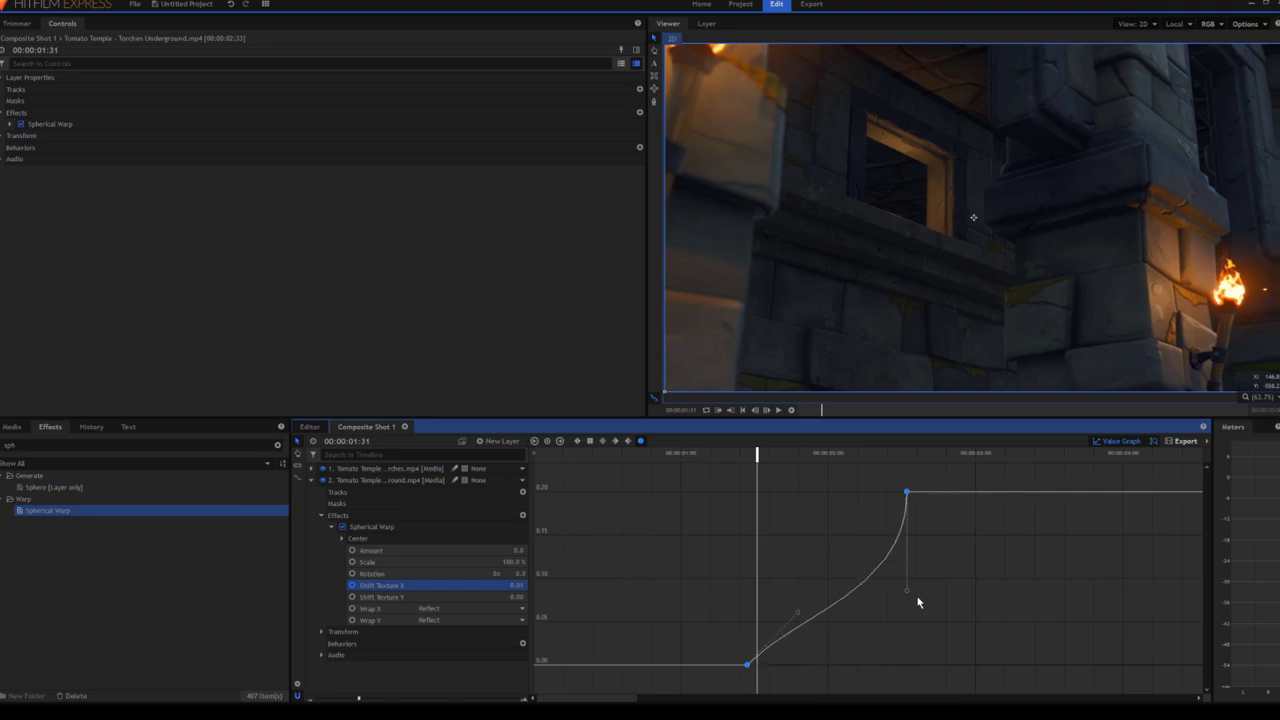
left_click_drag(906, 591, 851, 568)
key("space")
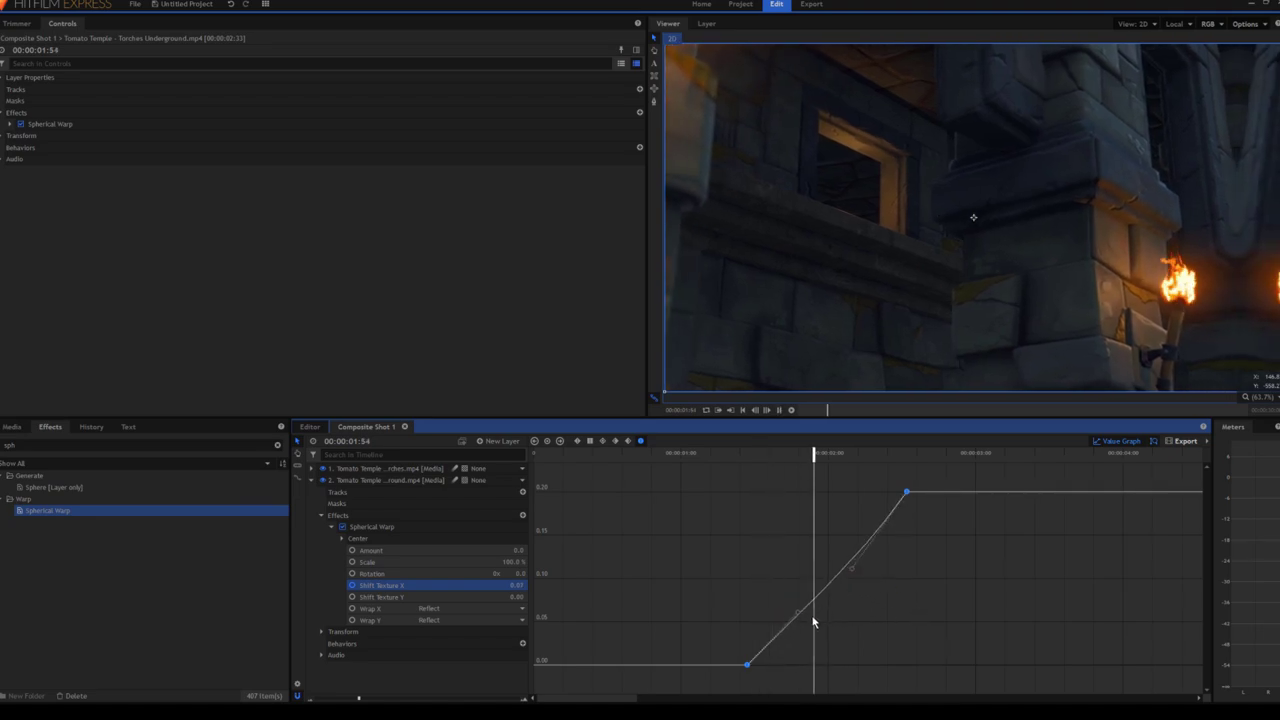
left_click(758, 456)
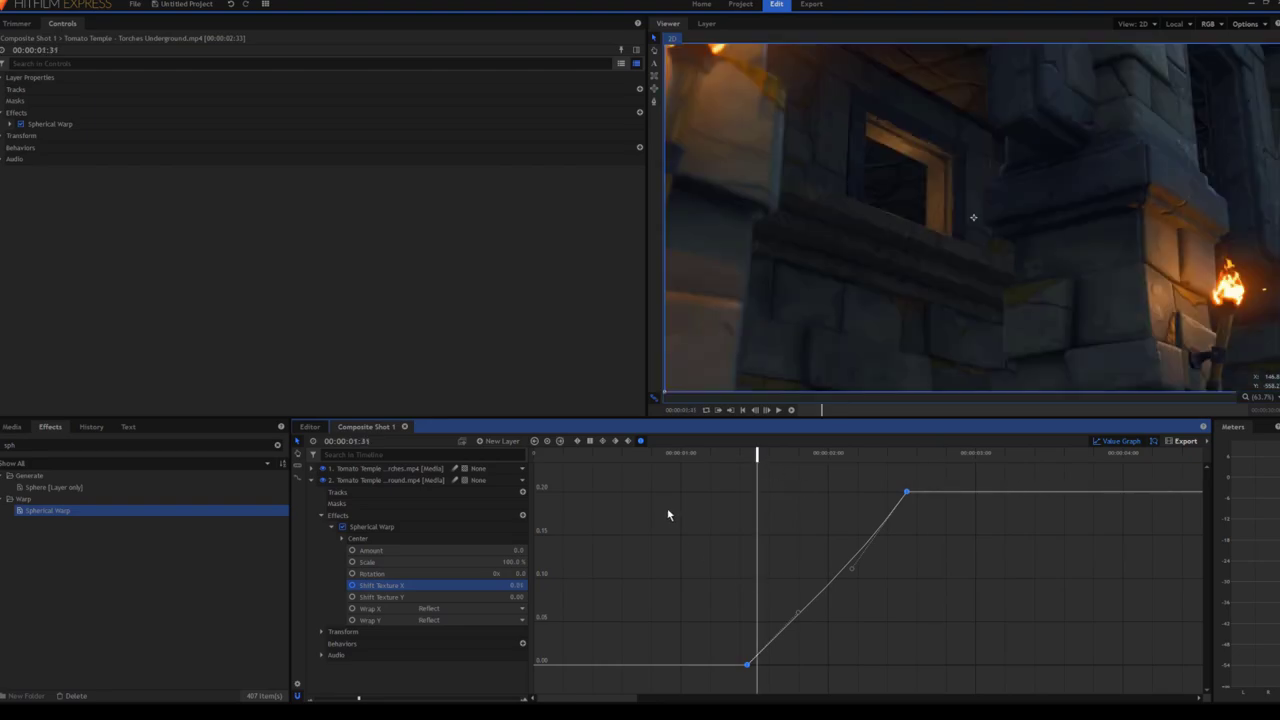
Bend the start handle flat and the end handle vertical so the Shift Texture X curve accelerates toward the cut, and preview it
left_click_drag(797, 612, 892, 662)
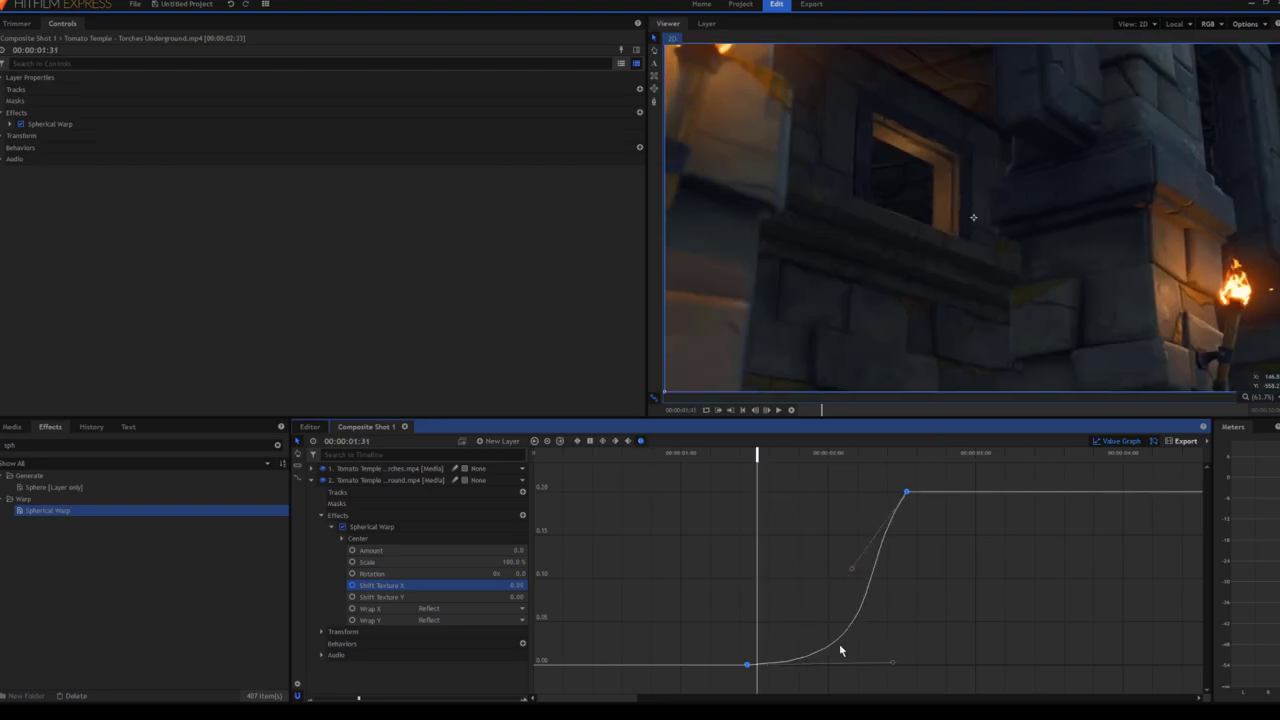
left_click_drag(855, 568, 961, 596)
key("space")
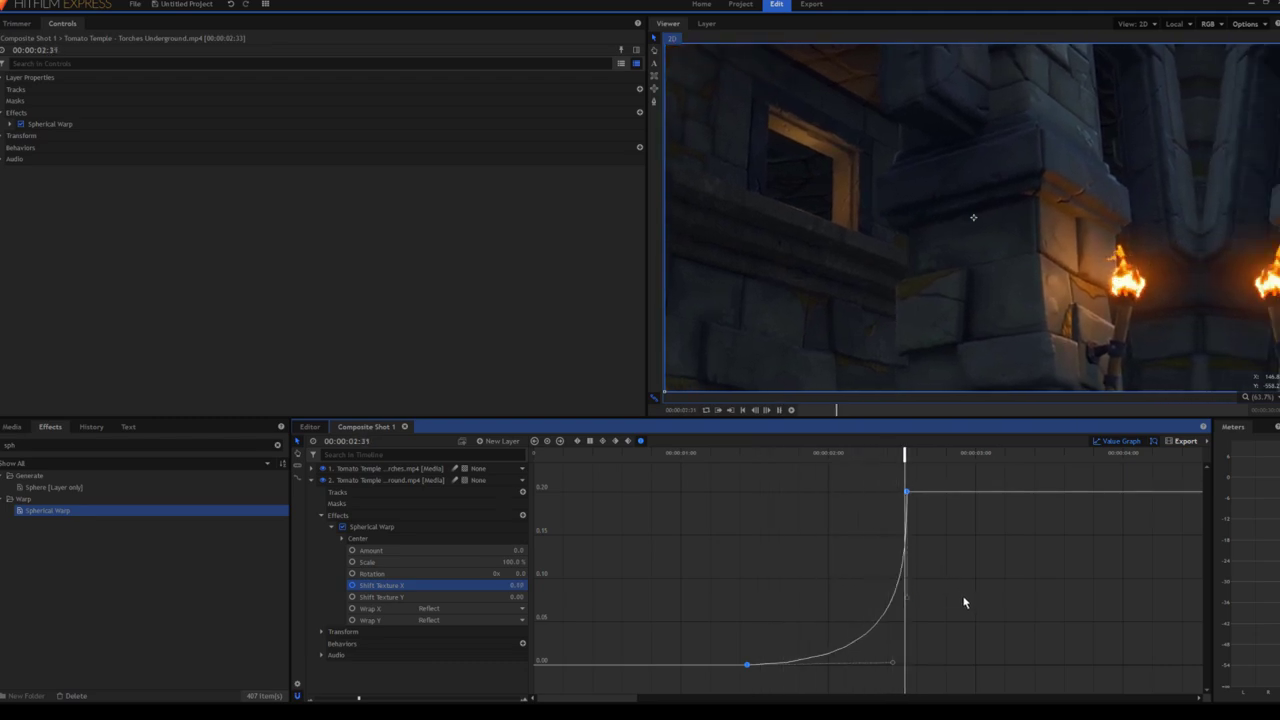
left_click(750, 455)
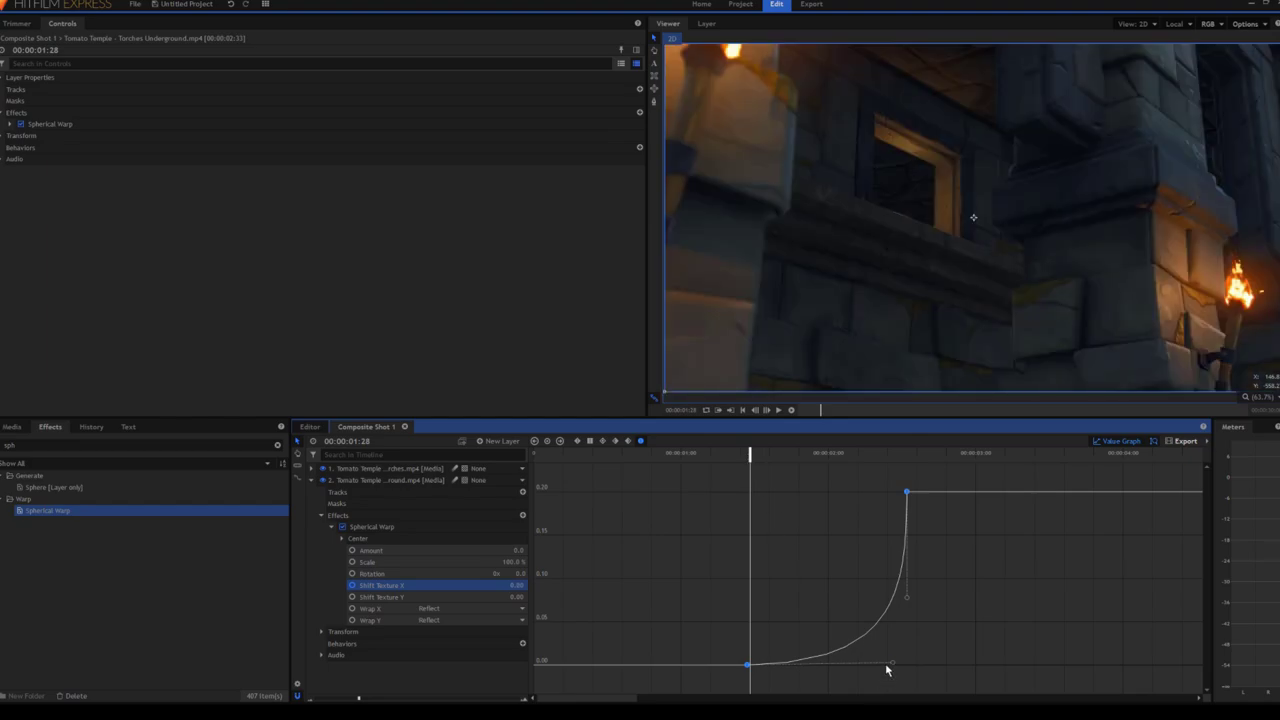
Reshape the handles so the Shift Texture X curve shoots up at the first keyframe and levels off early, and scrub through it
left_click_drag(891, 664, 554, 458)
left_click_drag(908, 609, 686, 508)
left_click(723, 453)
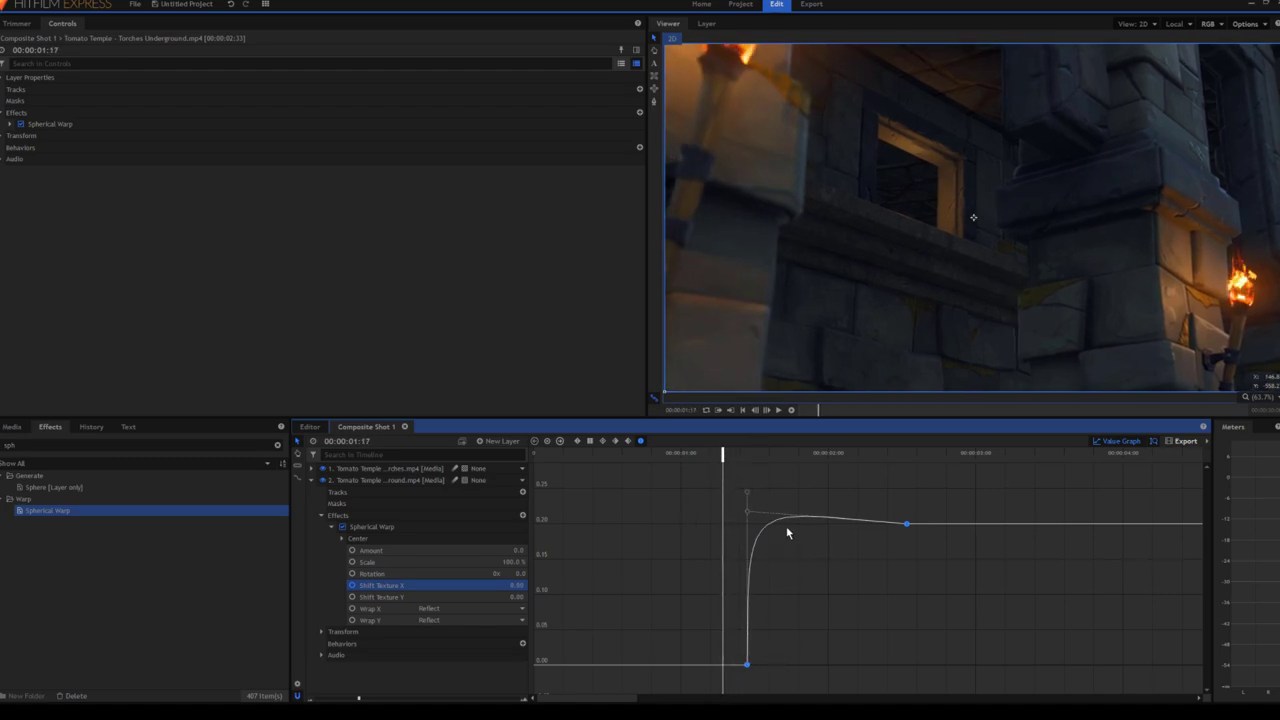
mouse_move(739, 513)
left_mouse_down()
mouse_move(760, 529)
mouse_move(749, 514)
mouse_move(748, 525)
left_mouse_up()
left_click_drag(723, 455, 802, 457)
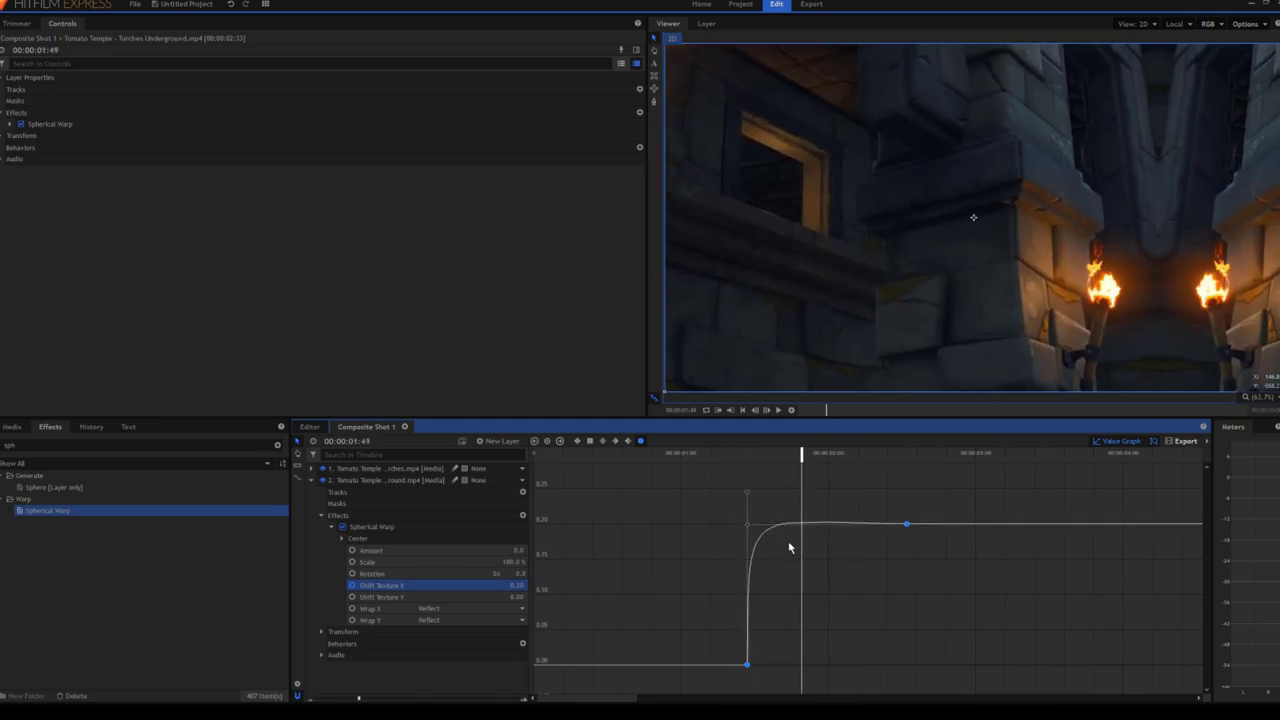
Reshape both handles back to a slow start with a steep rise into the last keyframe, and play across the cut
left_click_drag(748, 521, 906, 552)
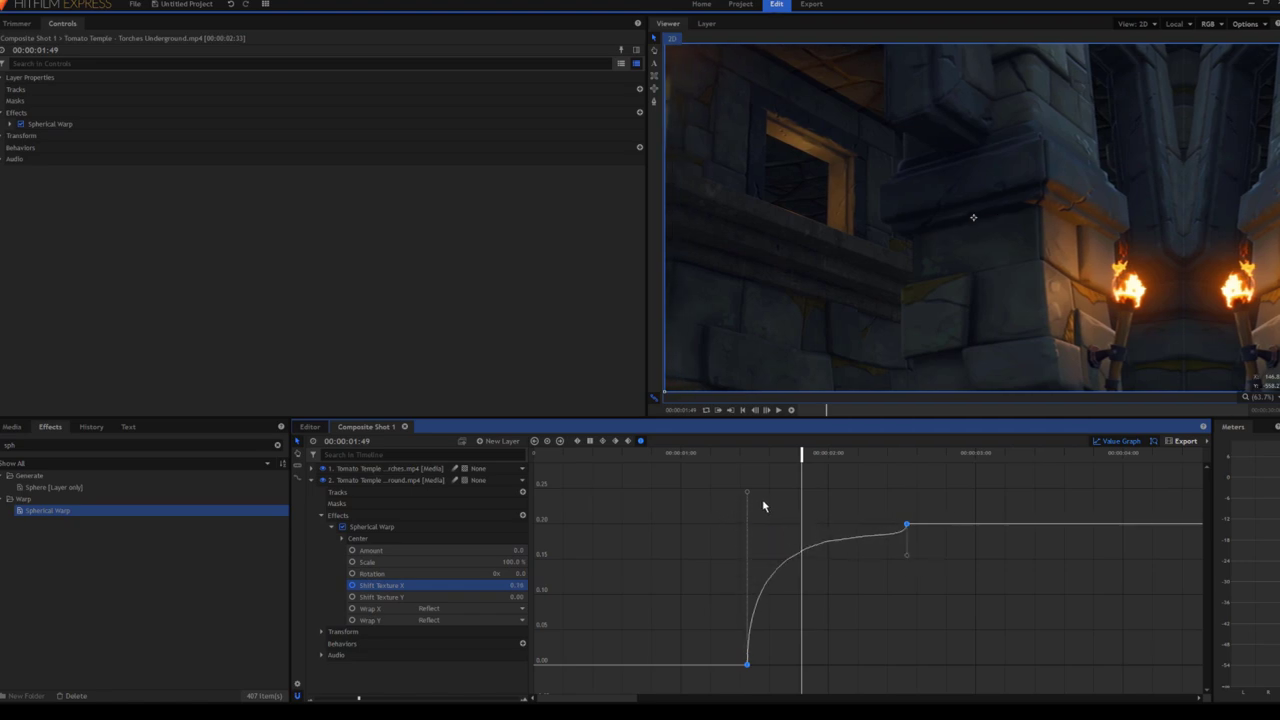
left_click_drag(962, 653, 923, 659)
left_click_drag(907, 532, 920, 595)
left_click_drag(783, 460, 635, 613)
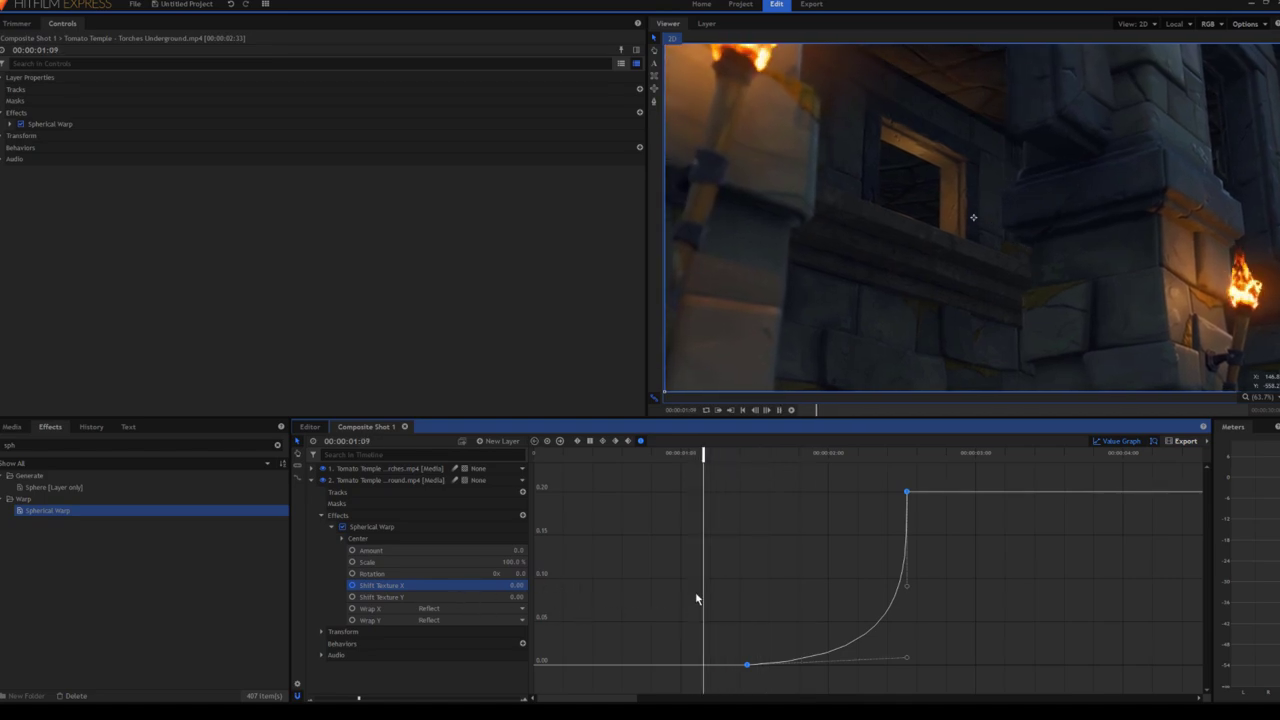
key("space")
key("space")
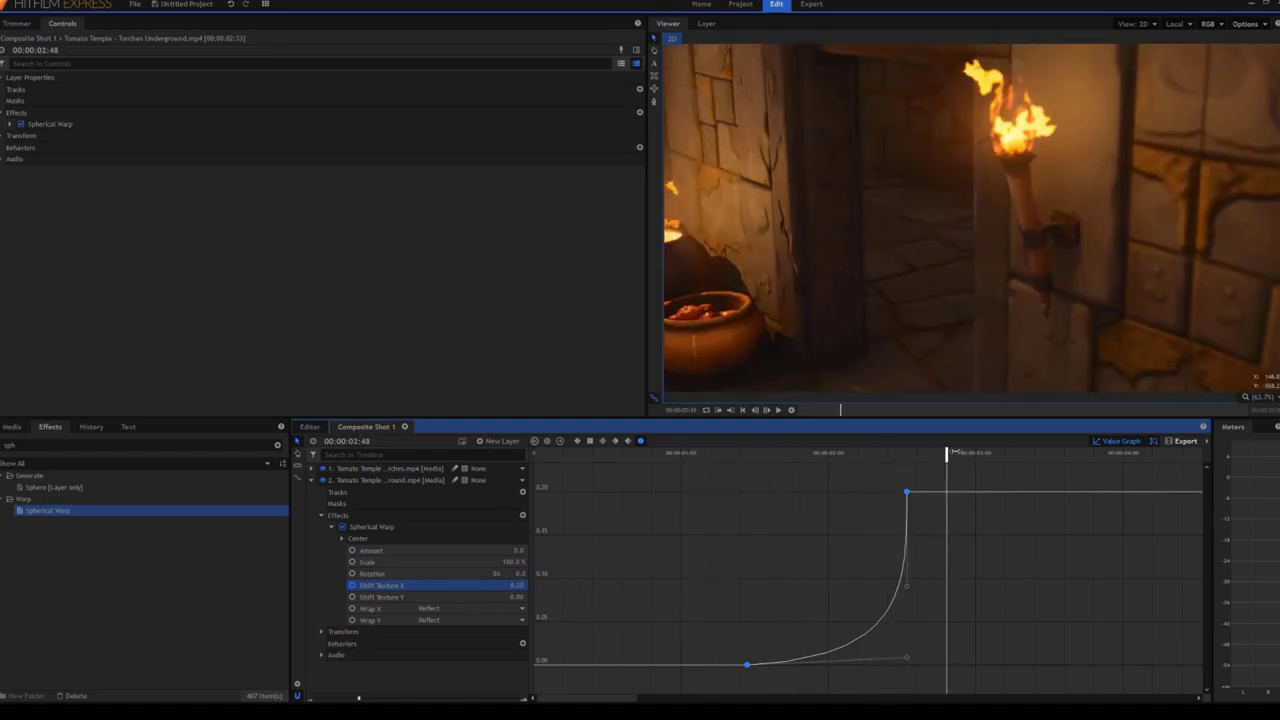
Close the value graph and expand the Spherical Warp properties of the Torches clip in the timeline
left_click(1127, 442)
left_click(430, 518)
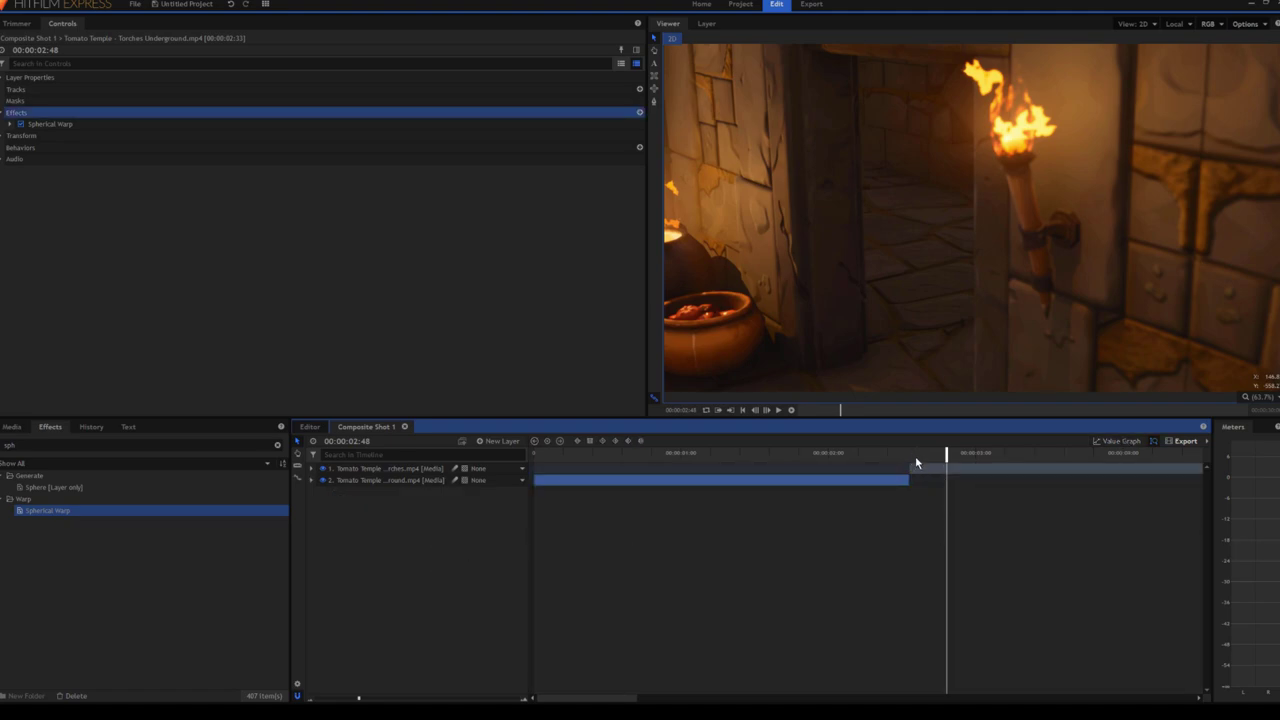
left_click(915, 466)
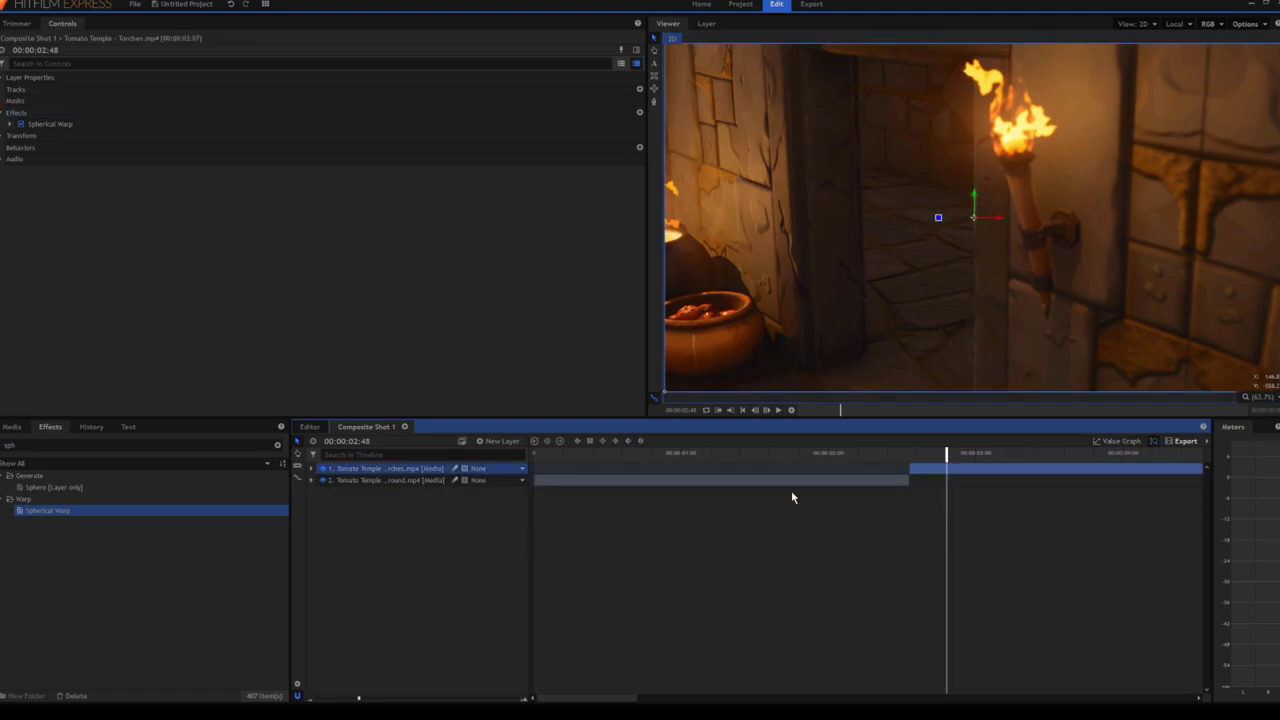
left_click(311, 469)
left_click(321, 505)
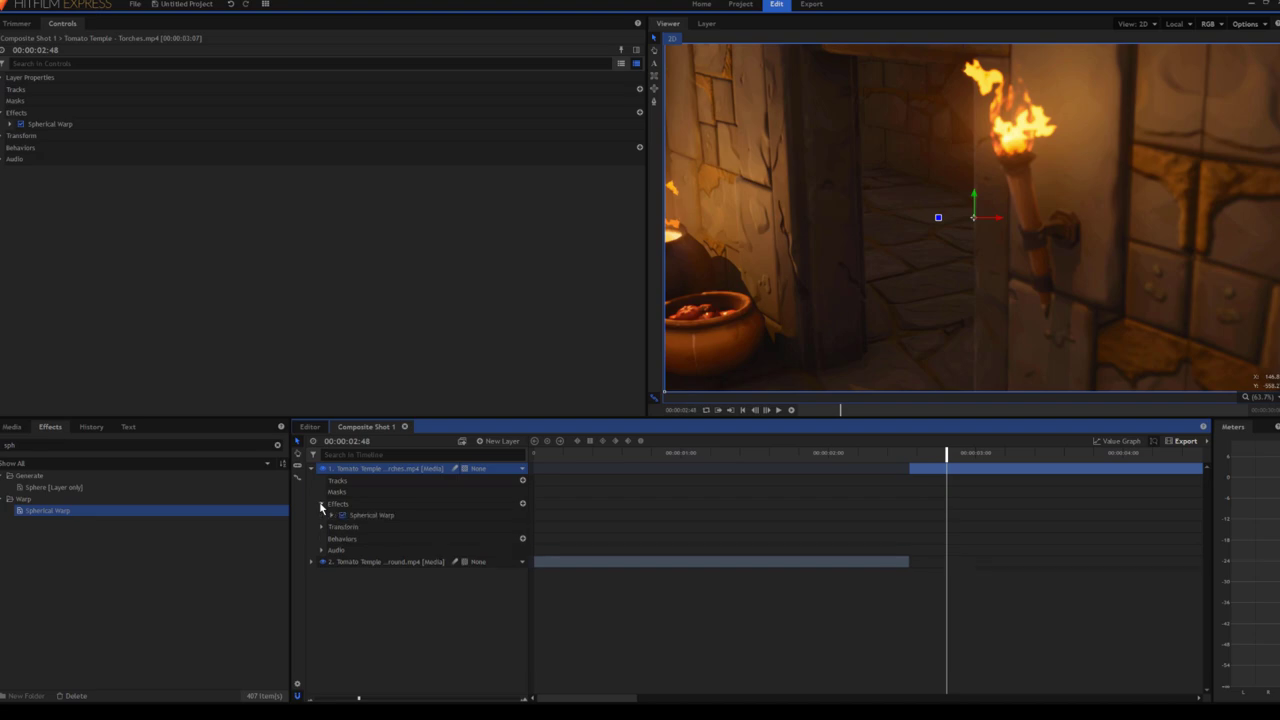
left_click(341, 515)
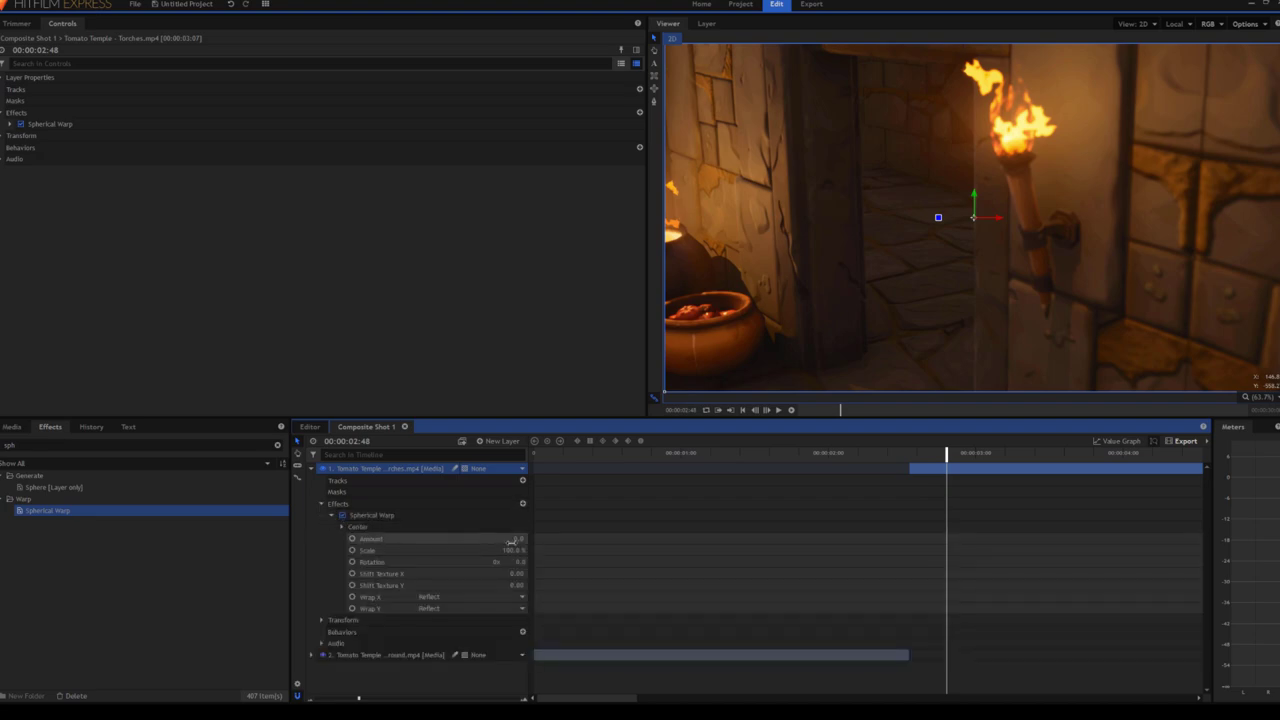
Set Shift Texture X to -0.20 on the Torches clip's first frame, 00:00:02:33, and keyframe it
left_click(916, 454)
left_click_drag(915, 454, 910, 454)
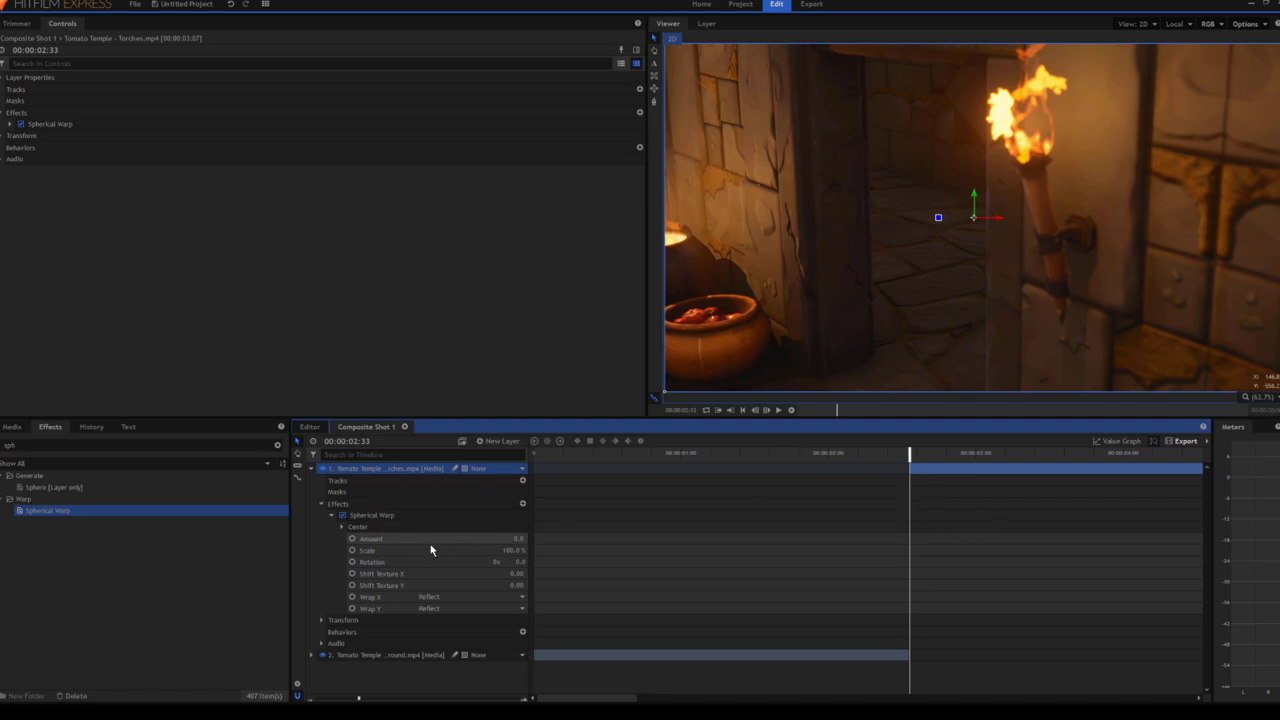
left_click(512, 574)
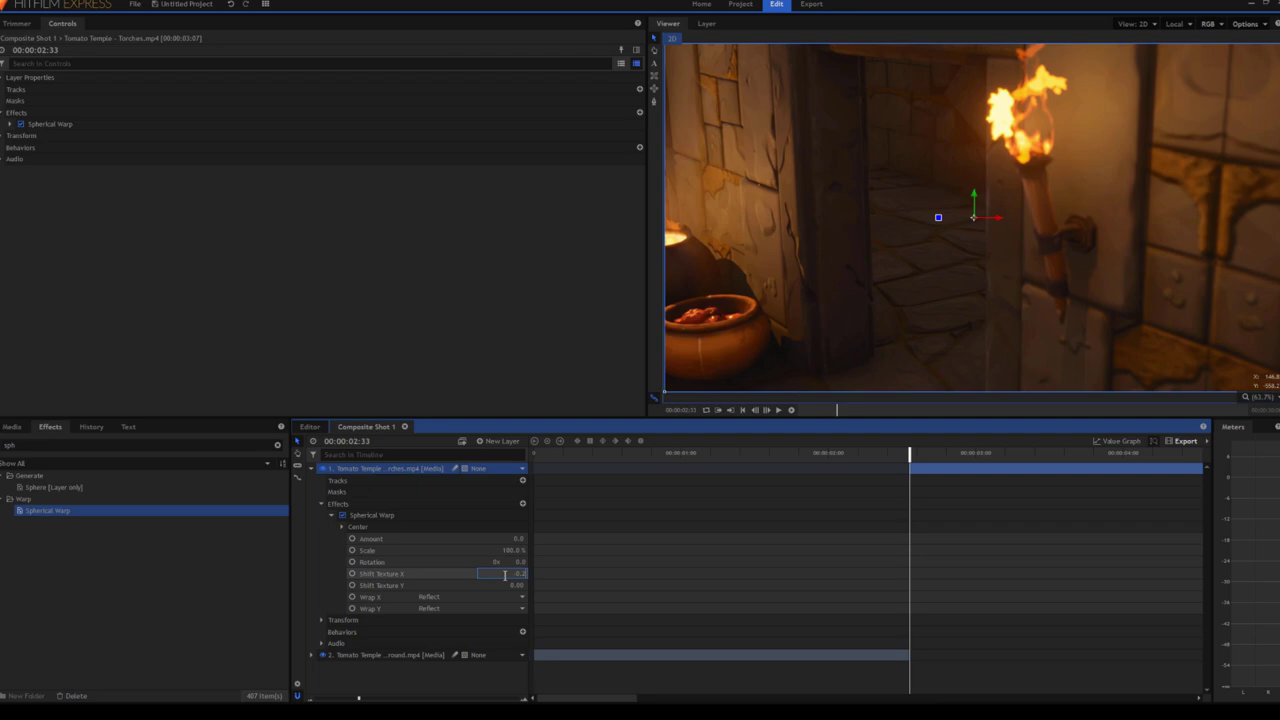
type("-0.2")
key("Return")
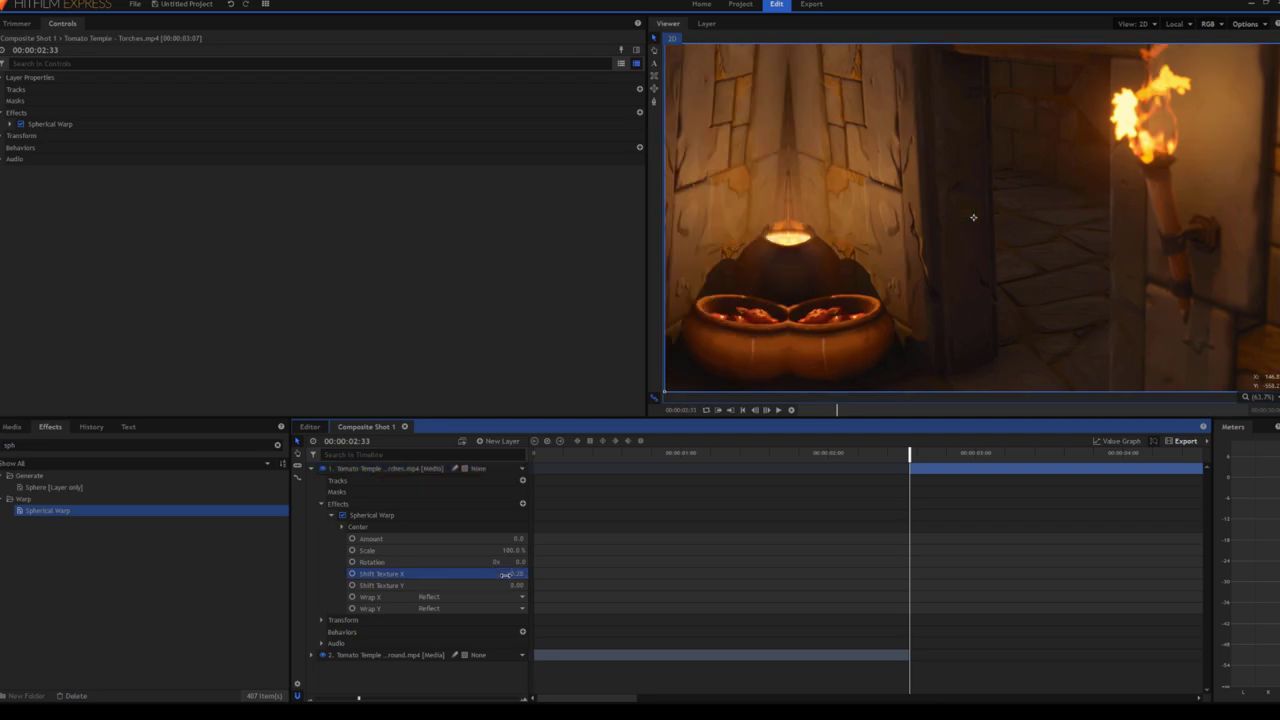
left_click(351, 574)
scroll(1000, 555, "right", 3)
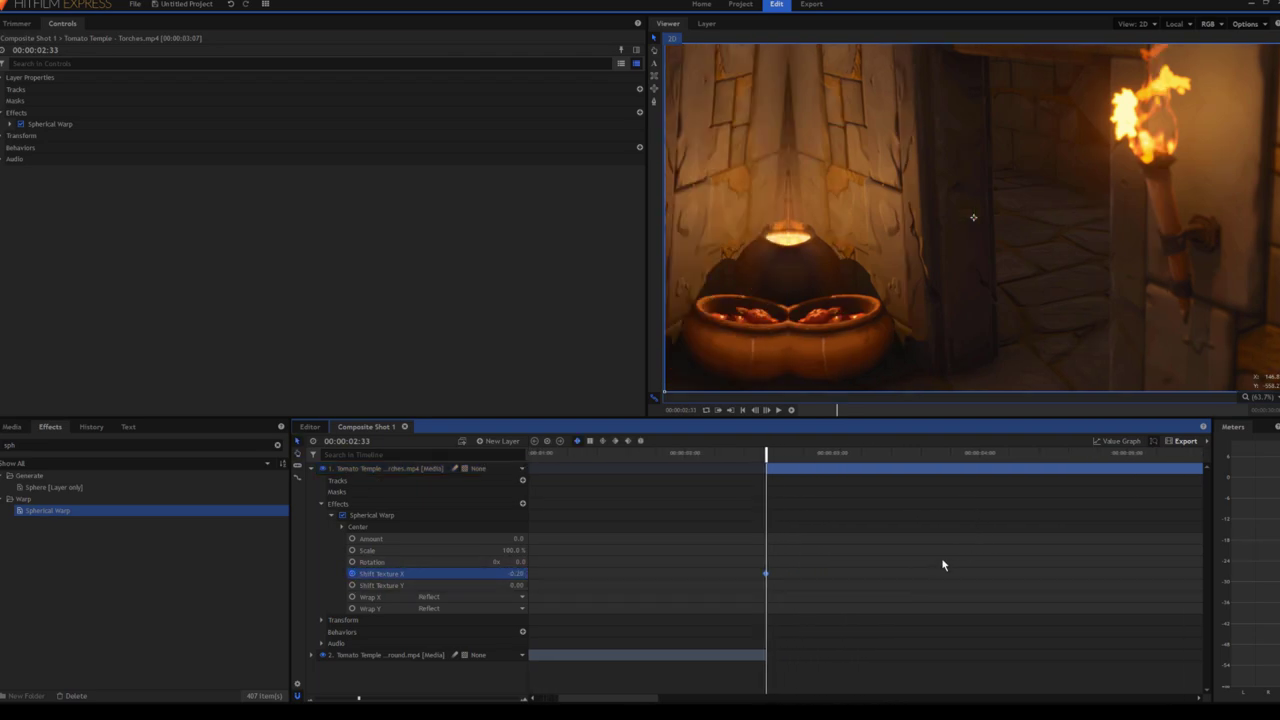
Add a second Shift Texture X keyframe with the value 0 to the Torches clip at 00:00:03:35
left_click(918, 452)
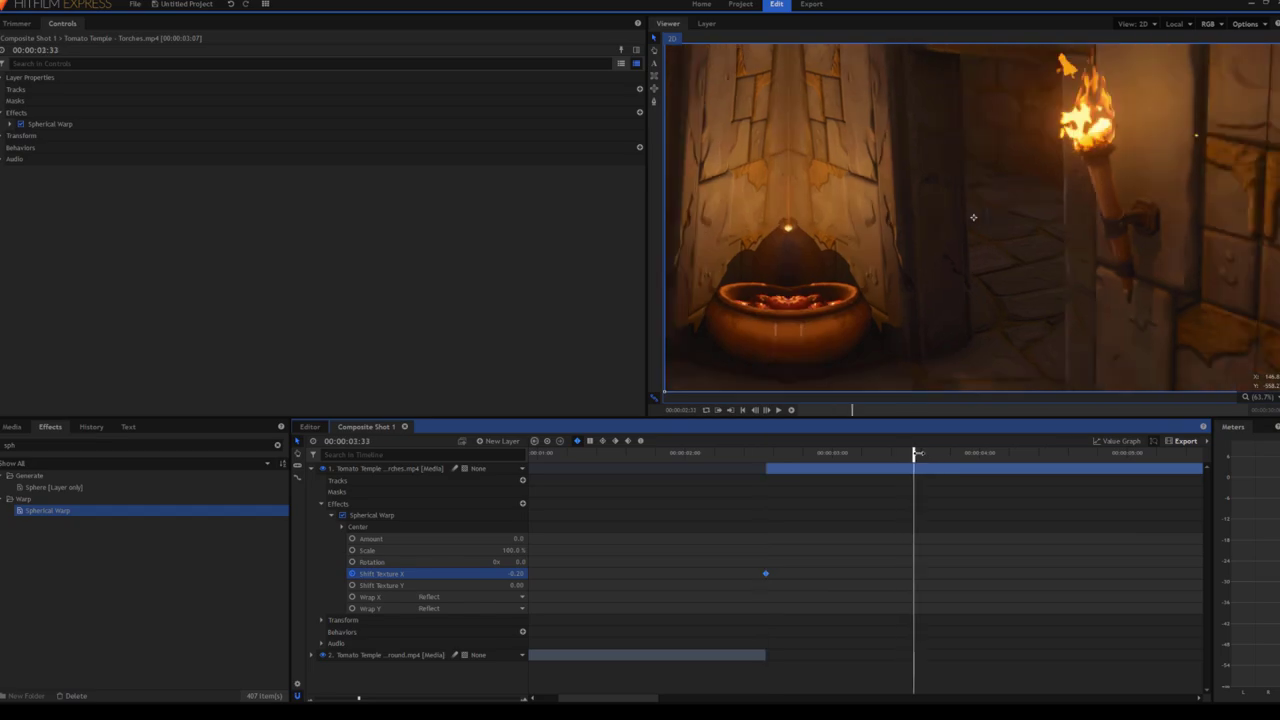
left_click(512, 573)
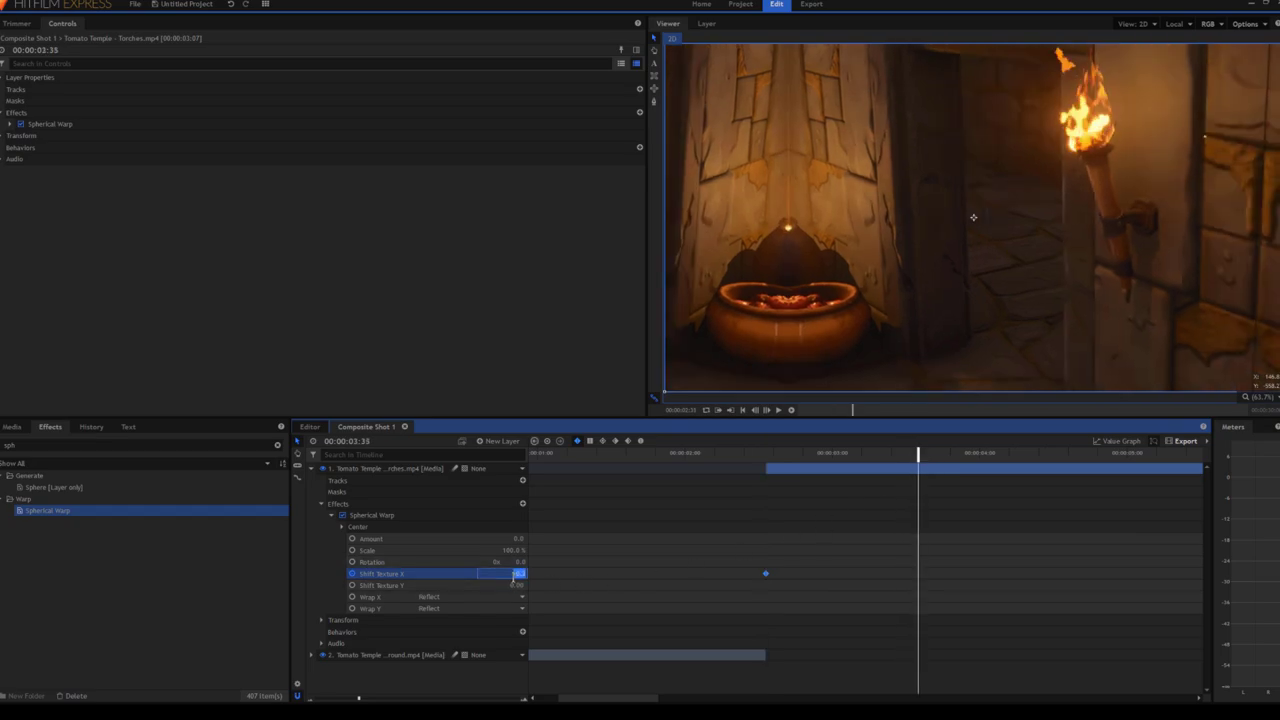
type("0.5")
key("Return")
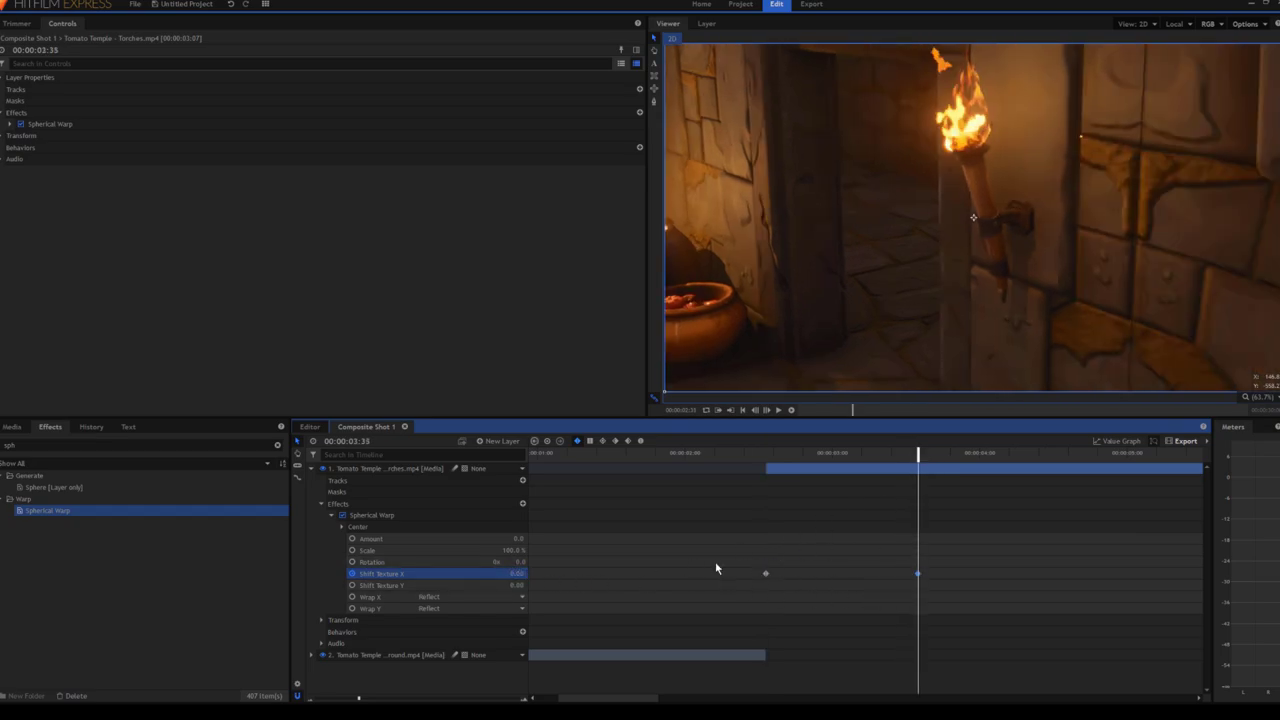
Make both Shift Texture X keyframes of the Torches clip manual Bezier and show their curve in the value graph
left_click_drag(694, 542, 990, 596)
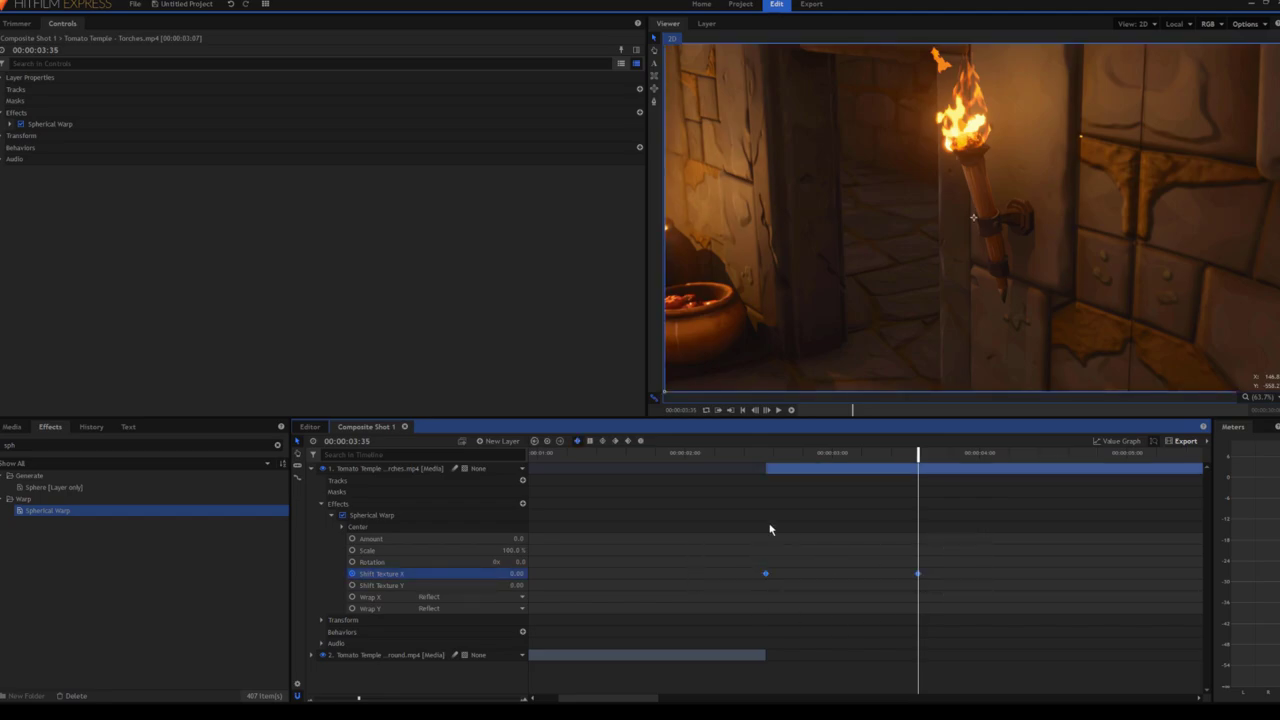
left_click(641, 441)
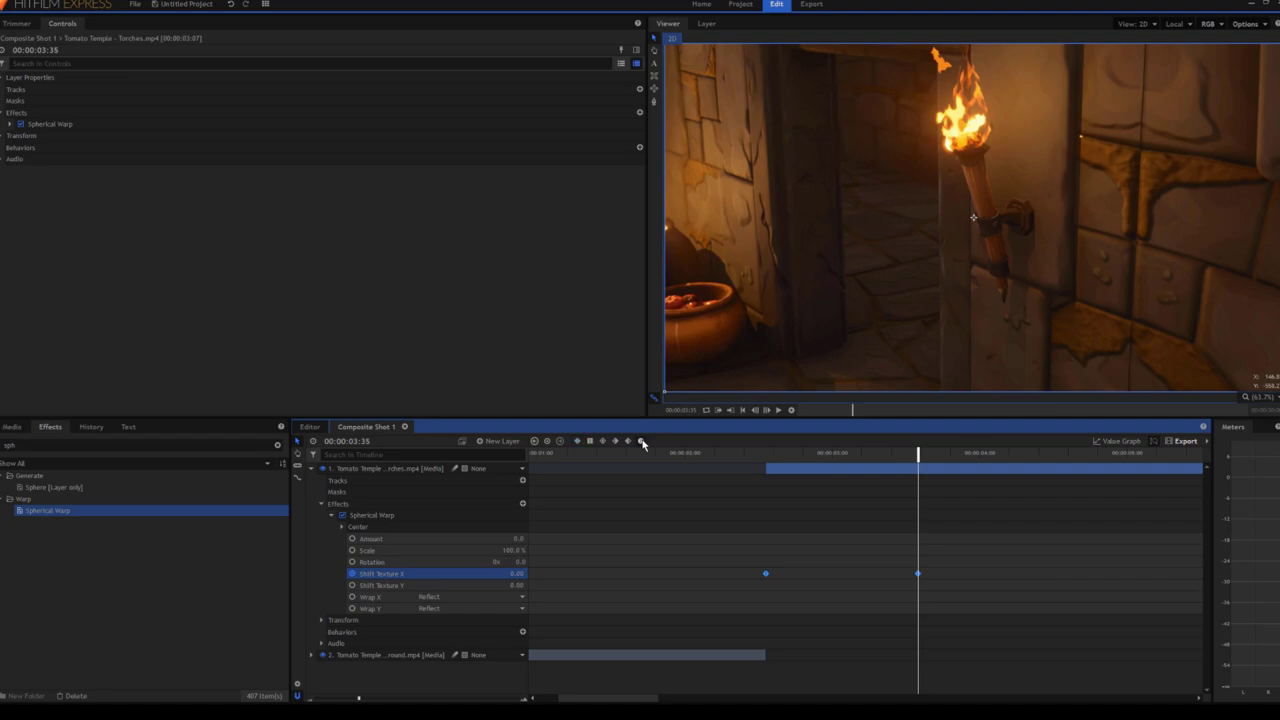
left_click(1122, 441)
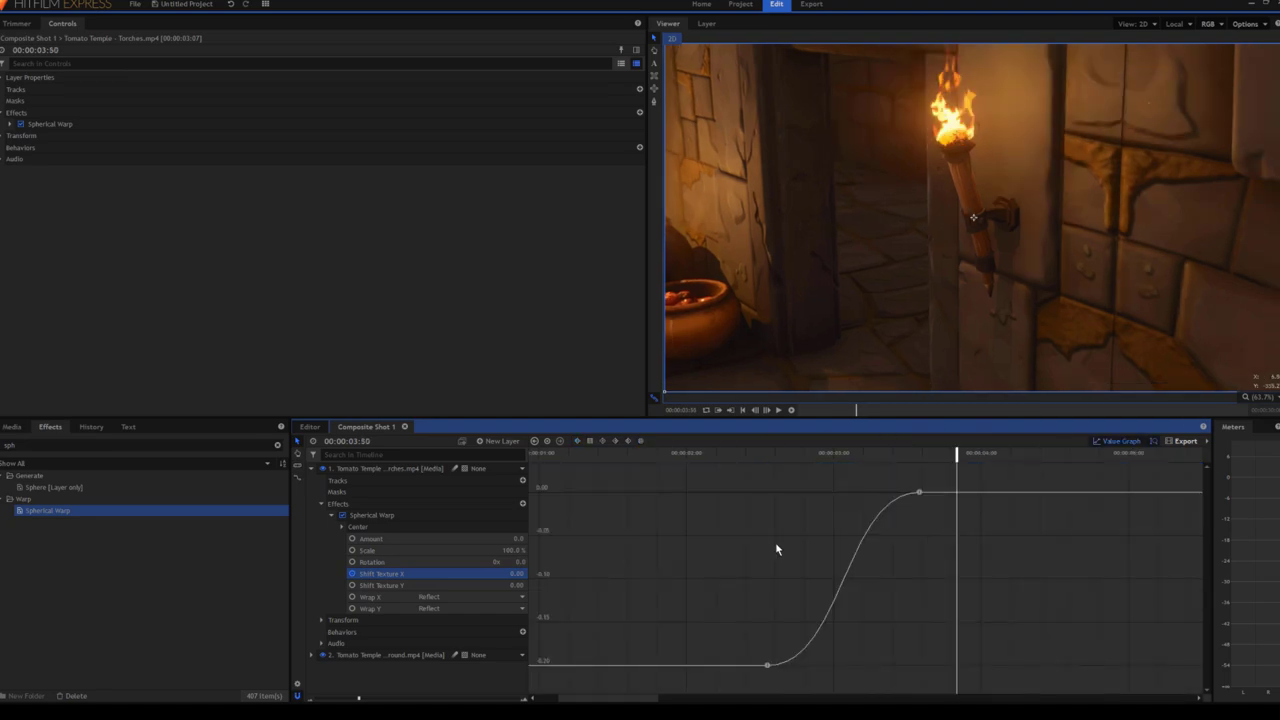
Pull the end handle down so the Torches clip's curve rises steeply into its last keyframe, and play back the cut
left_click(797, 453)
left_click(767, 664)
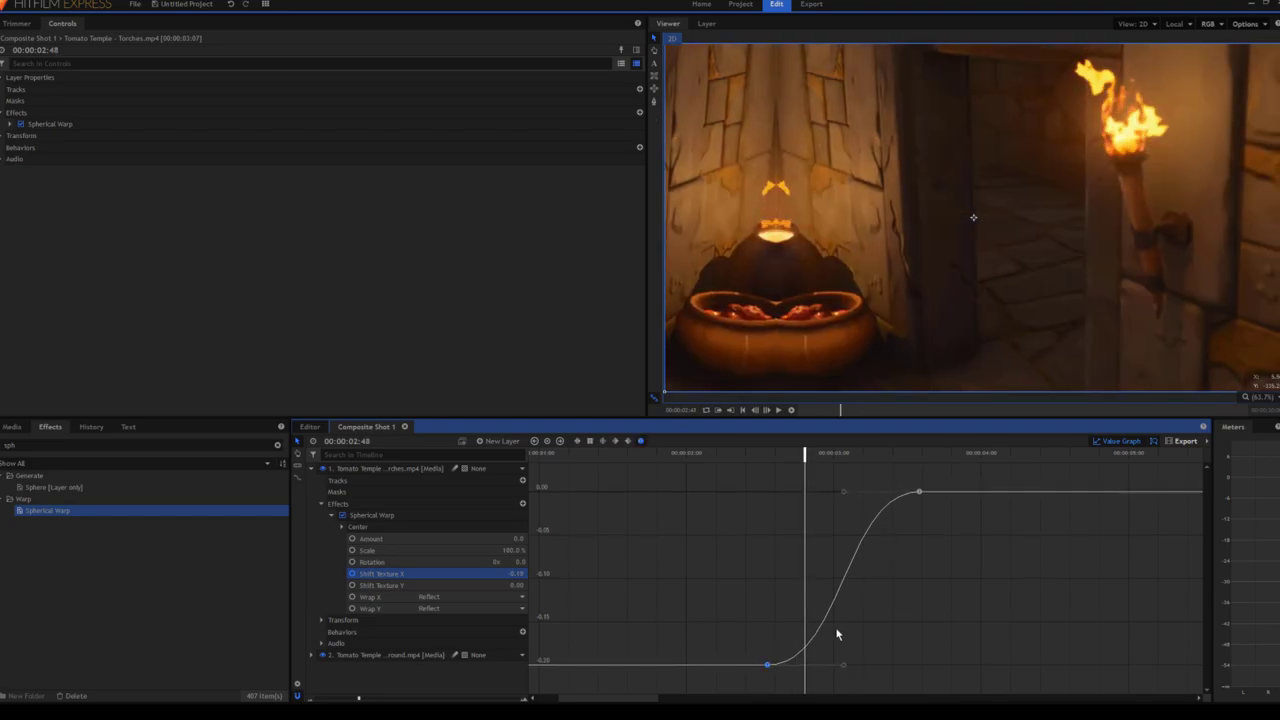
left_click_drag(844, 489, 1017, 634)
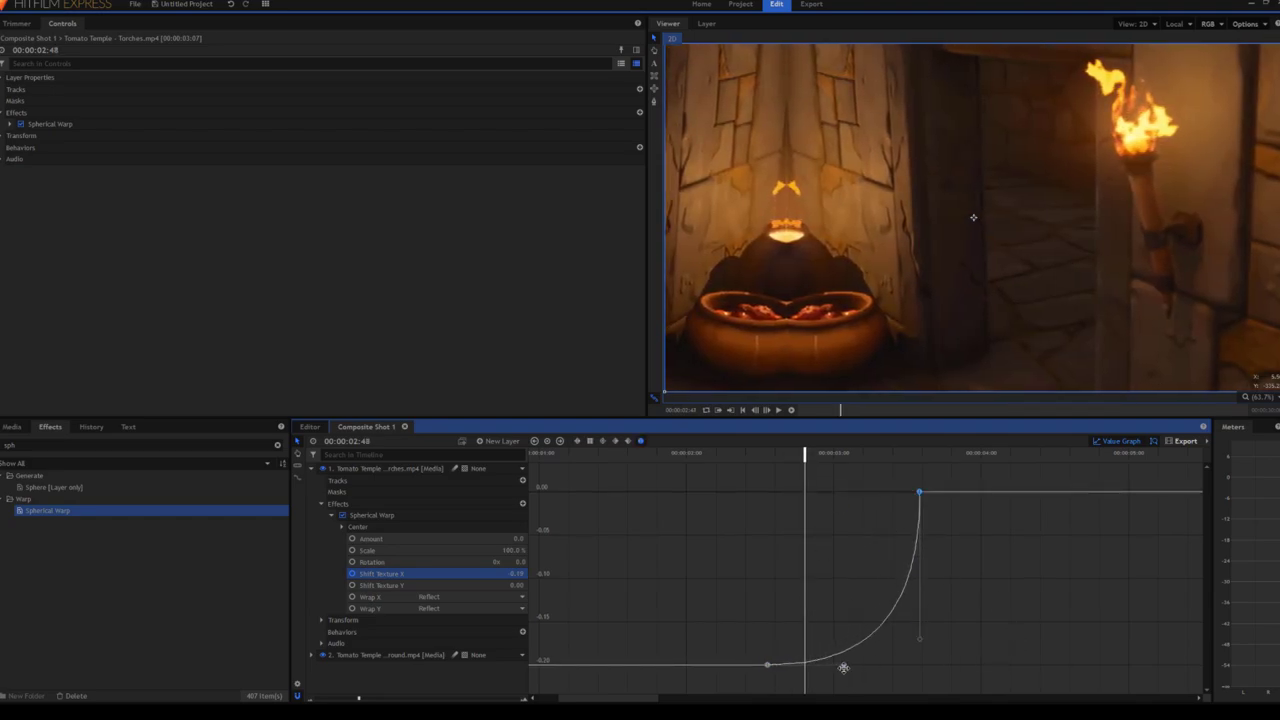
left_click(752, 453)
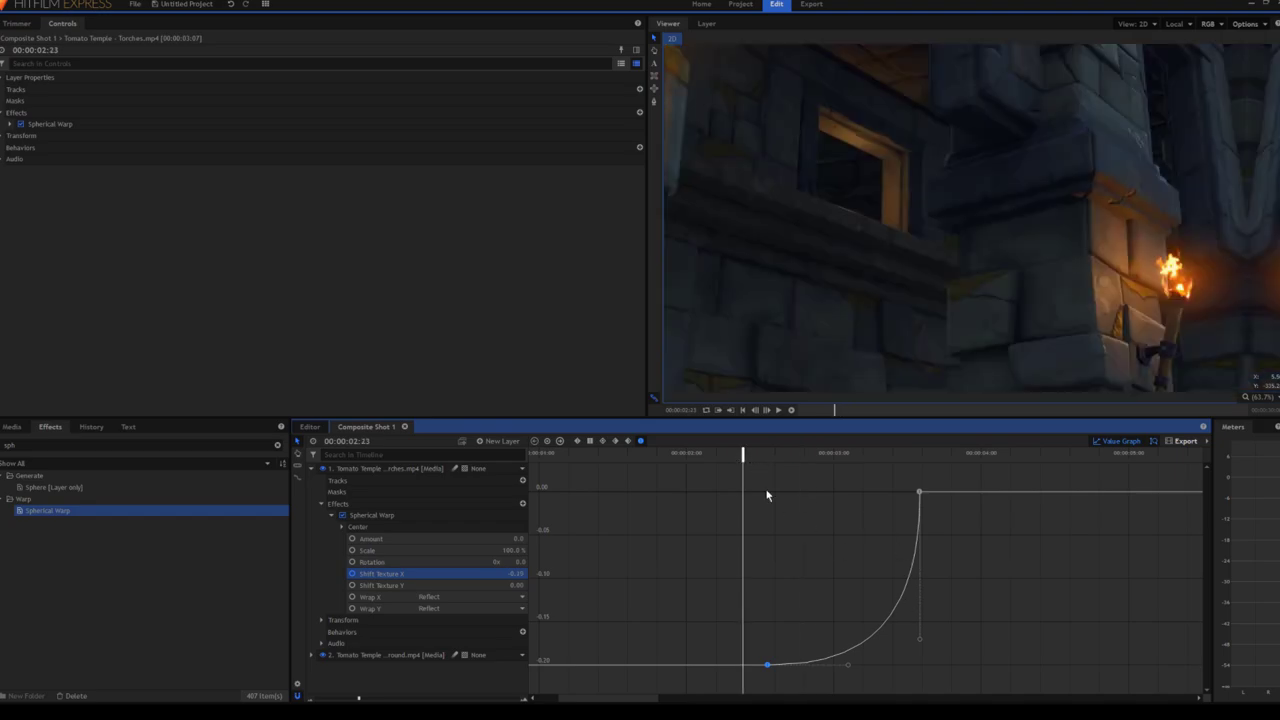
left_click(722, 455)
key("space")
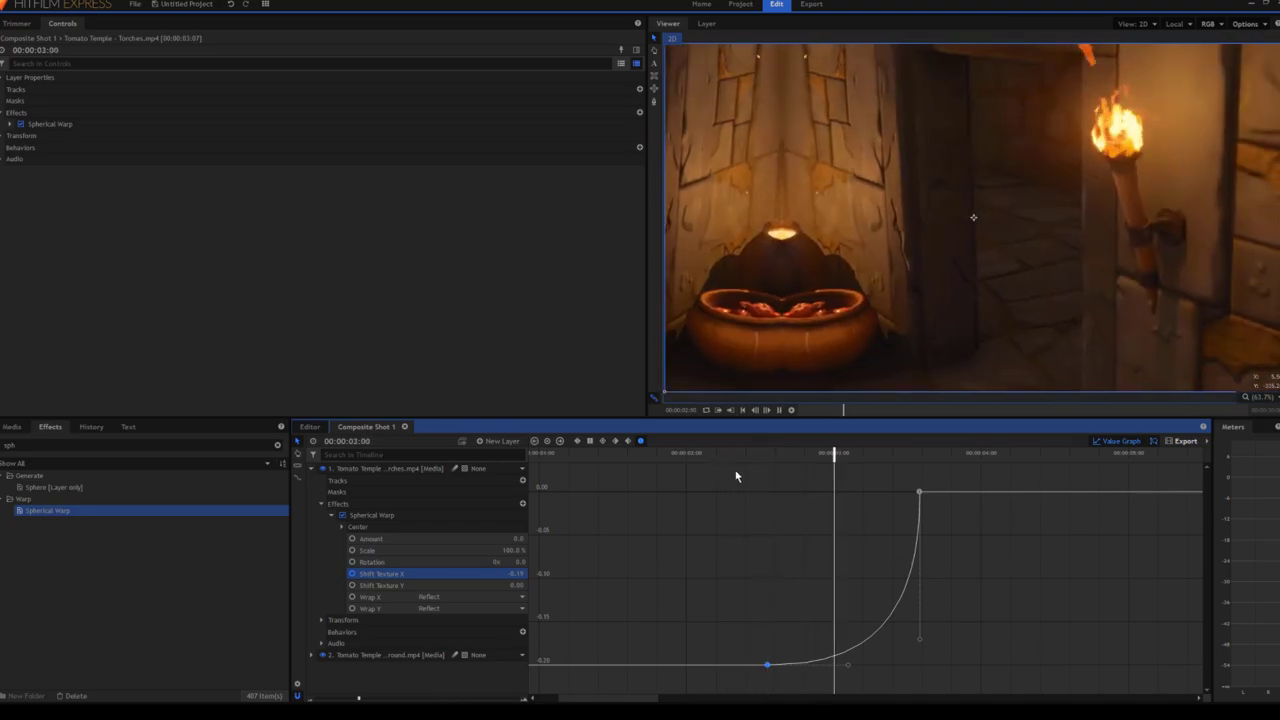
key("space")
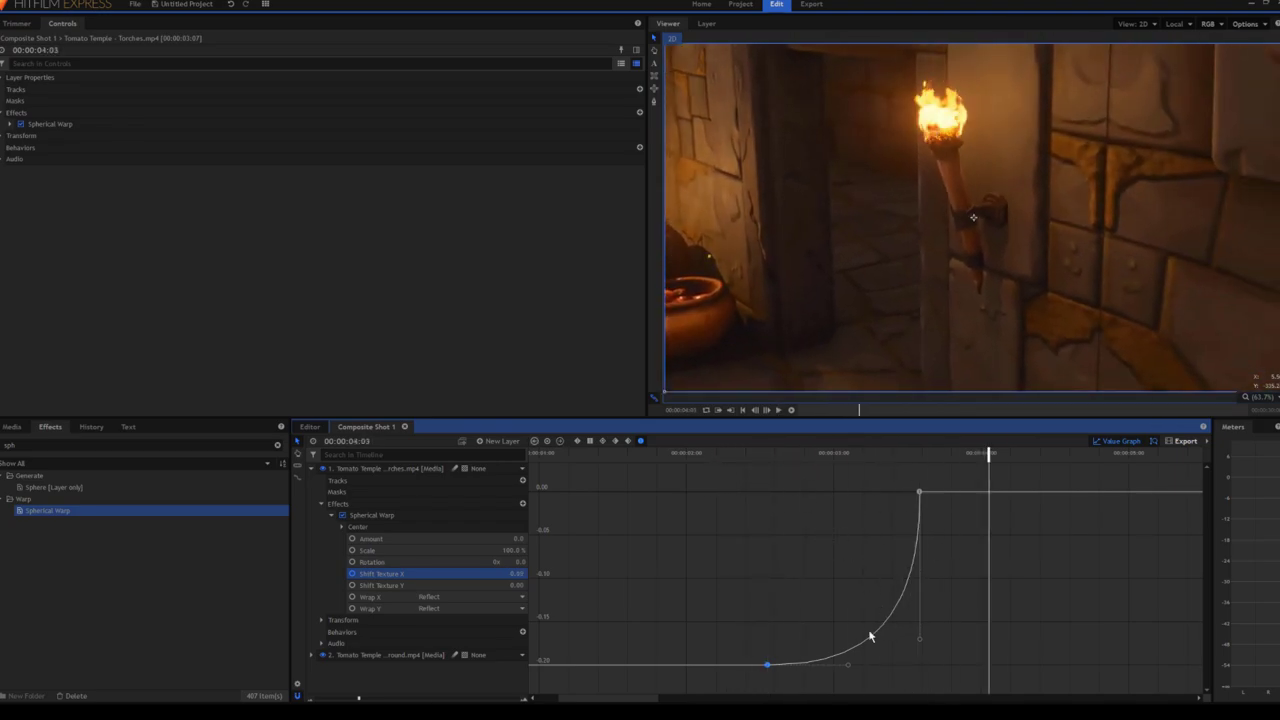
Reshape both handles of the Torches clip's Shift Texture X curve so it rises steeply at the first keyframe and eases into the last
left_click_drag(851, 666, 856, 666)
left_click_drag(855, 664, 767, 563)
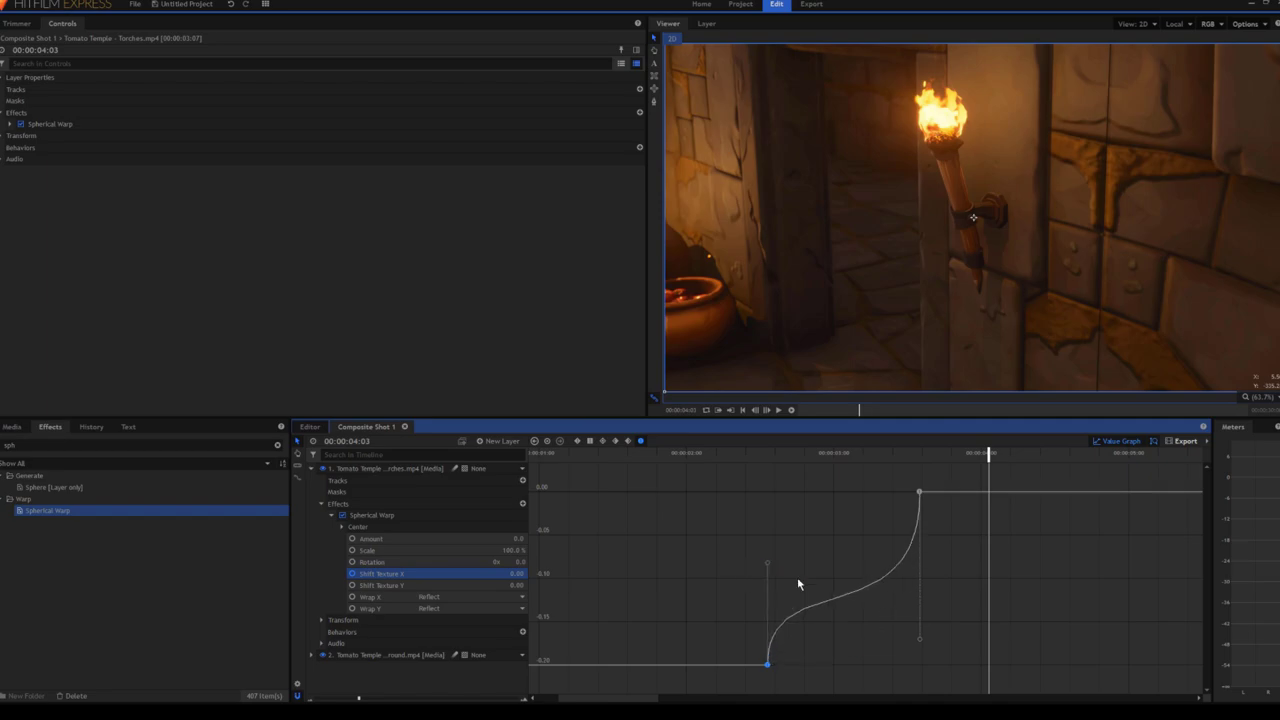
left_click_drag(918, 637, 775, 510)
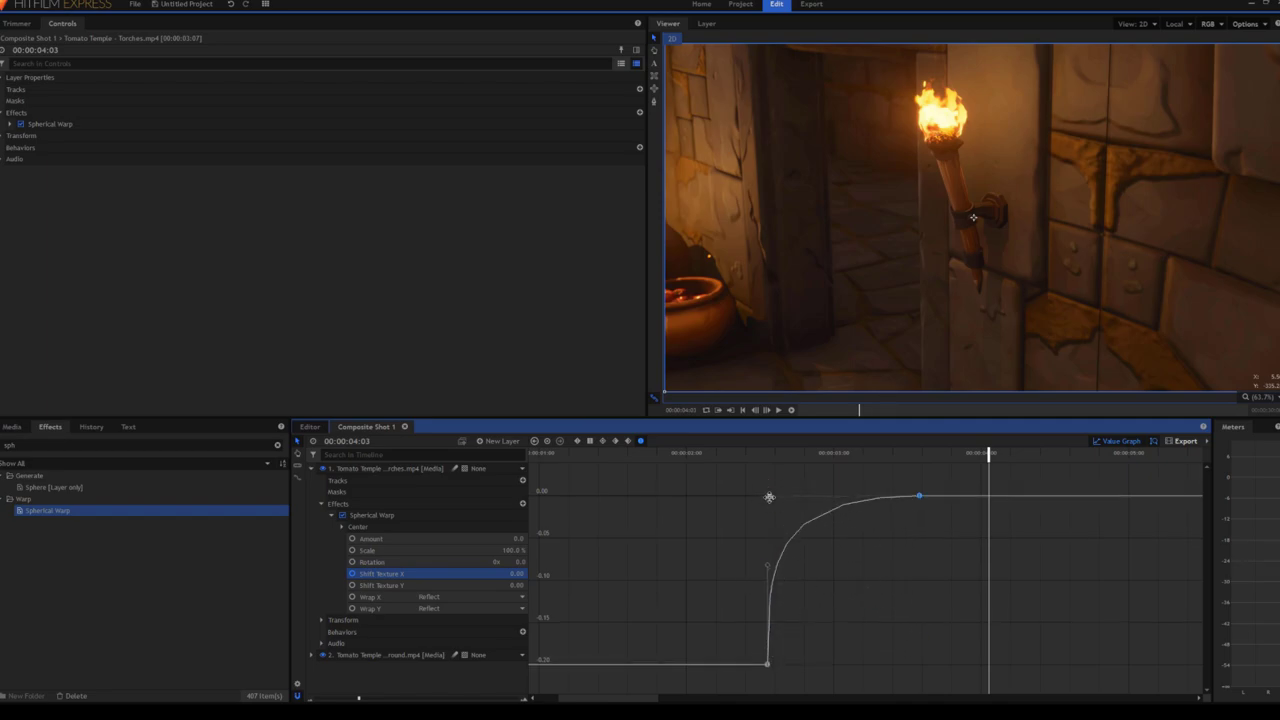
Play back the sliding transition across the cut from ahead of the first clip's keyframes
left_click(711, 455)
left_click(673, 455)
key("space")
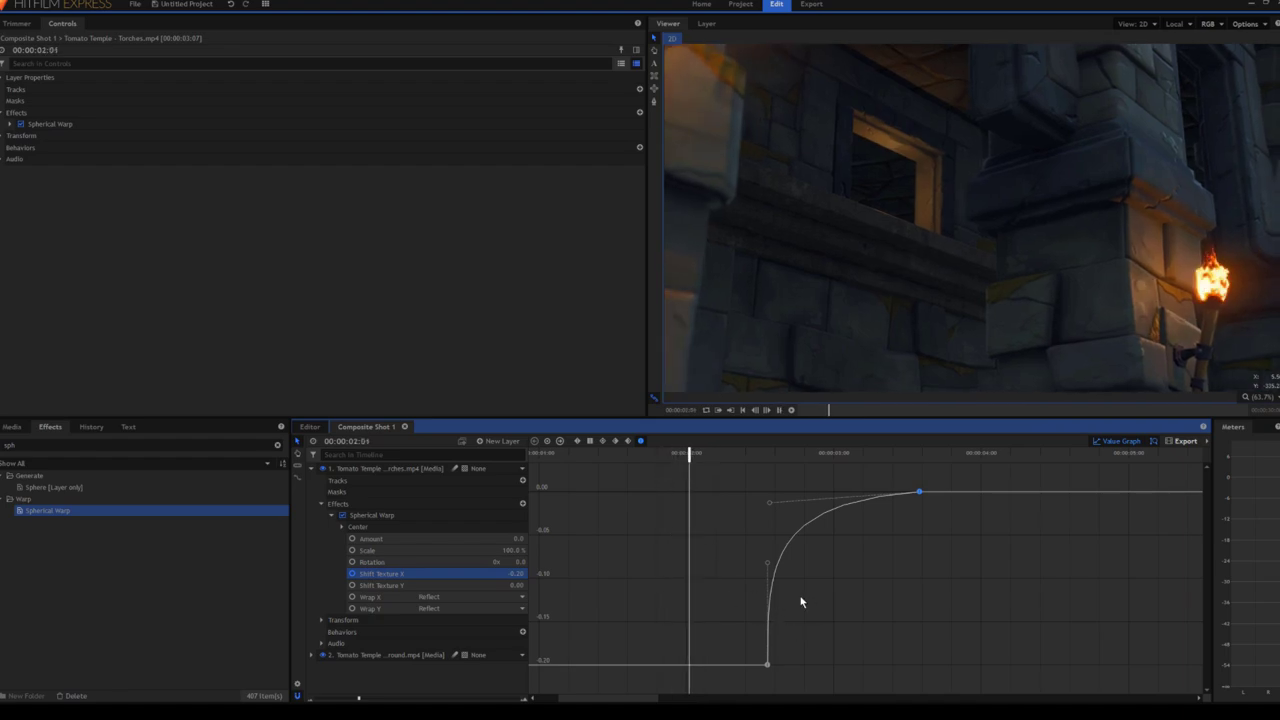
mouse_move(756, 456)
left_mouse_down()
mouse_move(816, 467)
mouse_move(737, 466)
left_mouse_up()
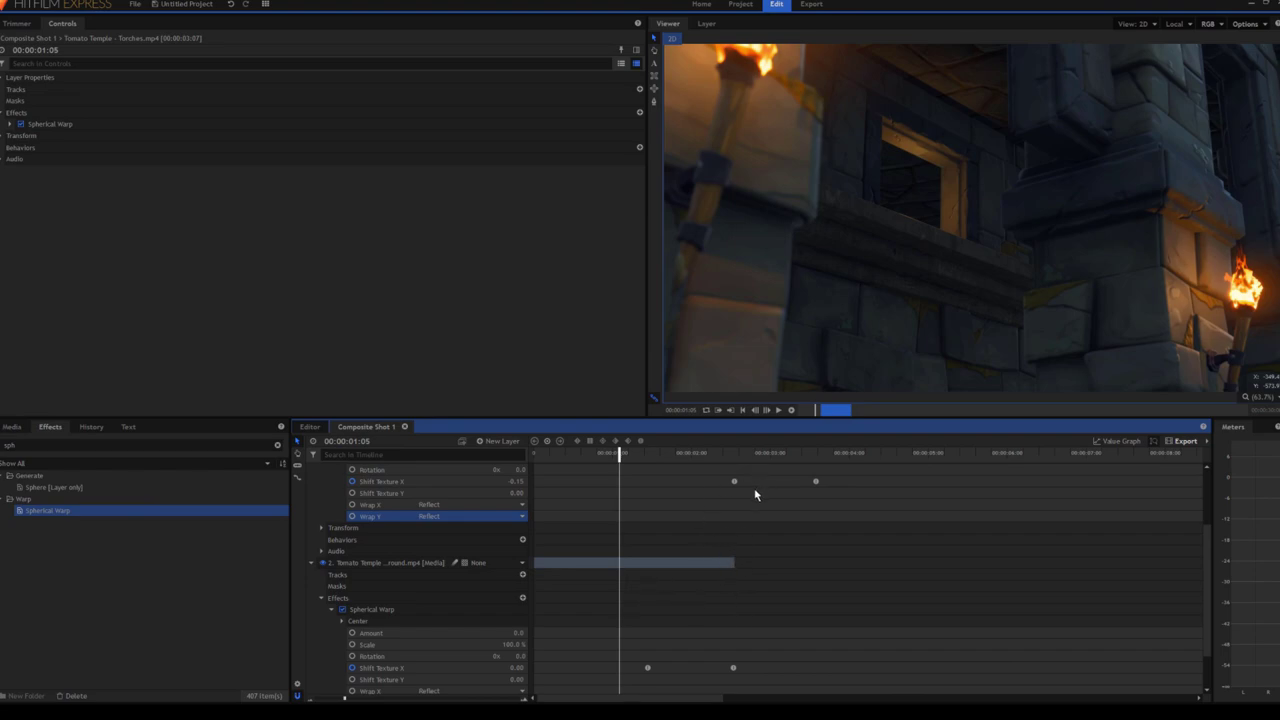
key("space")
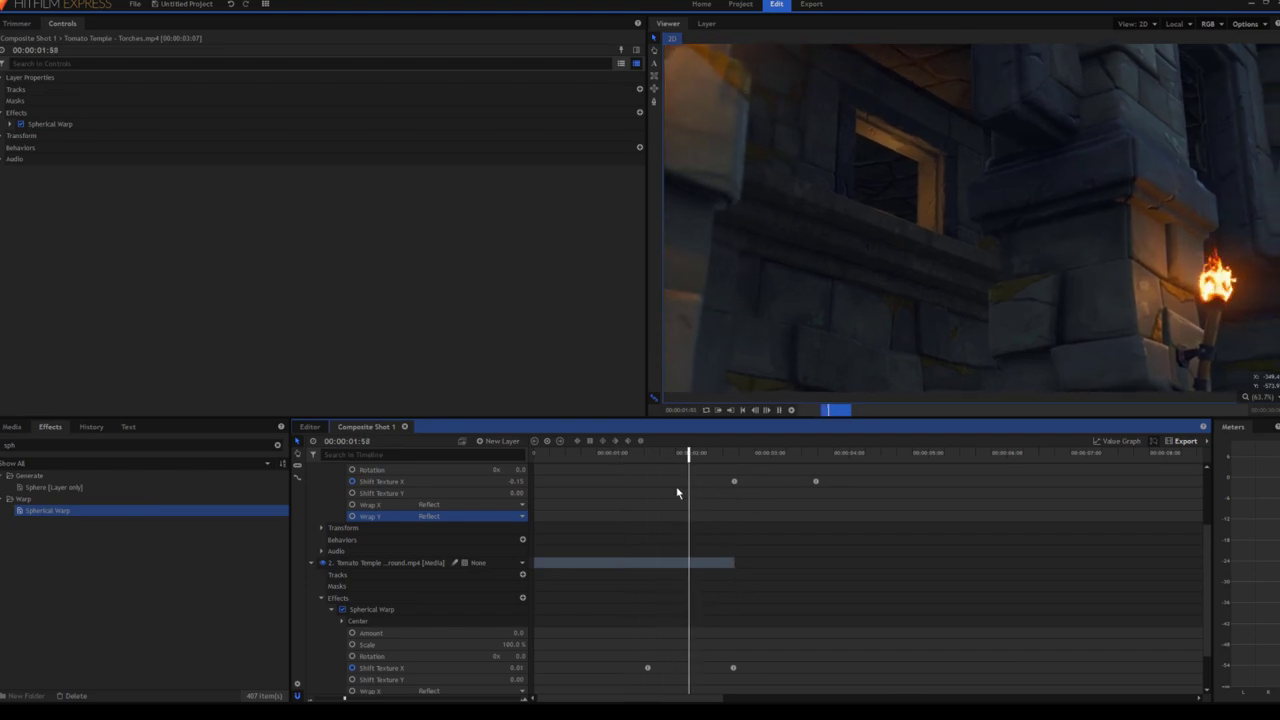